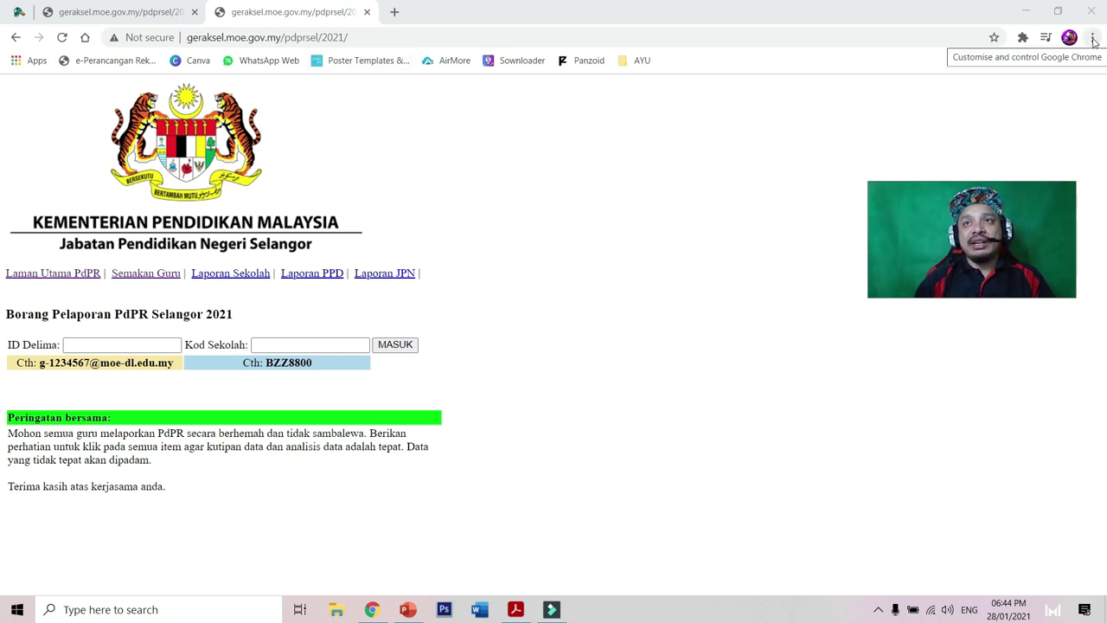
Bookmark the current page in the bookmarks bar under the name "Pelaporan PdPR"
left_click(1093, 38)
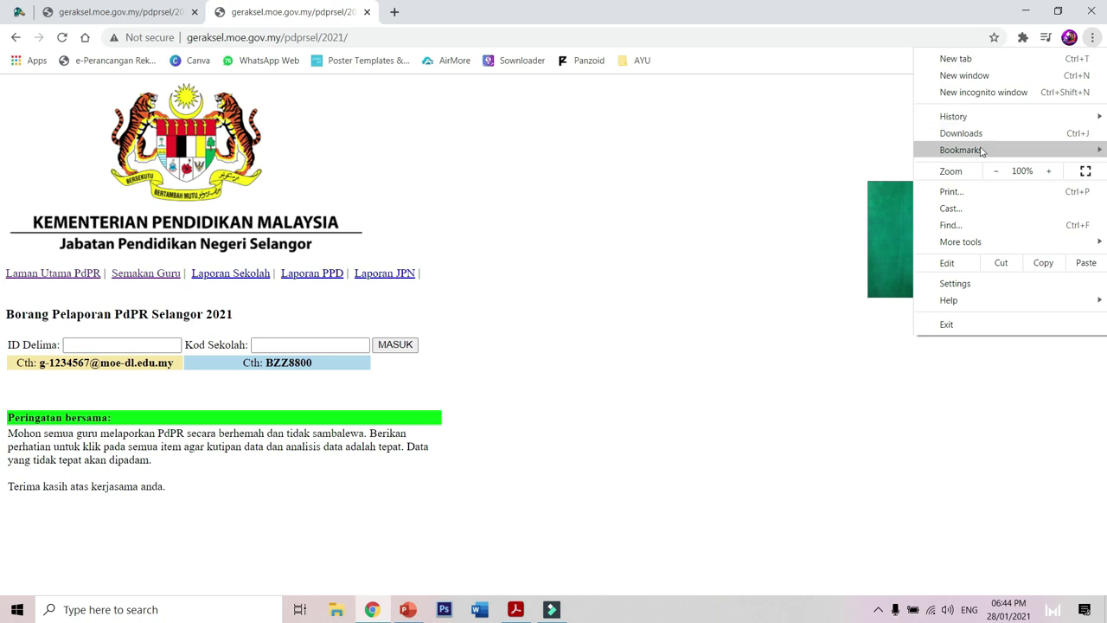
mouse_move(975, 155)
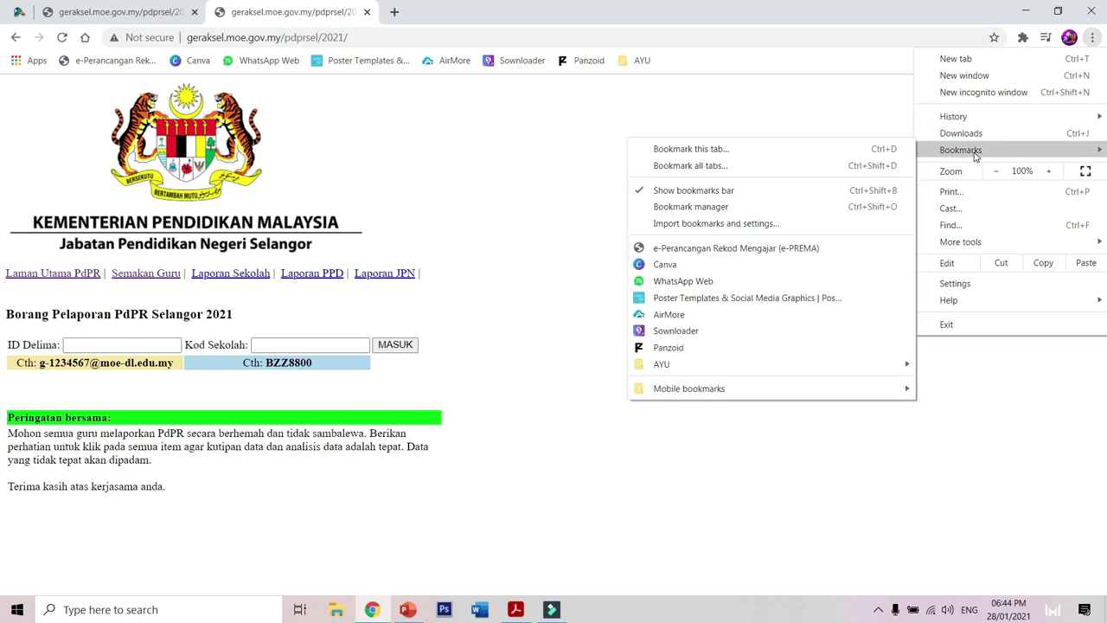
left_click(776, 151)
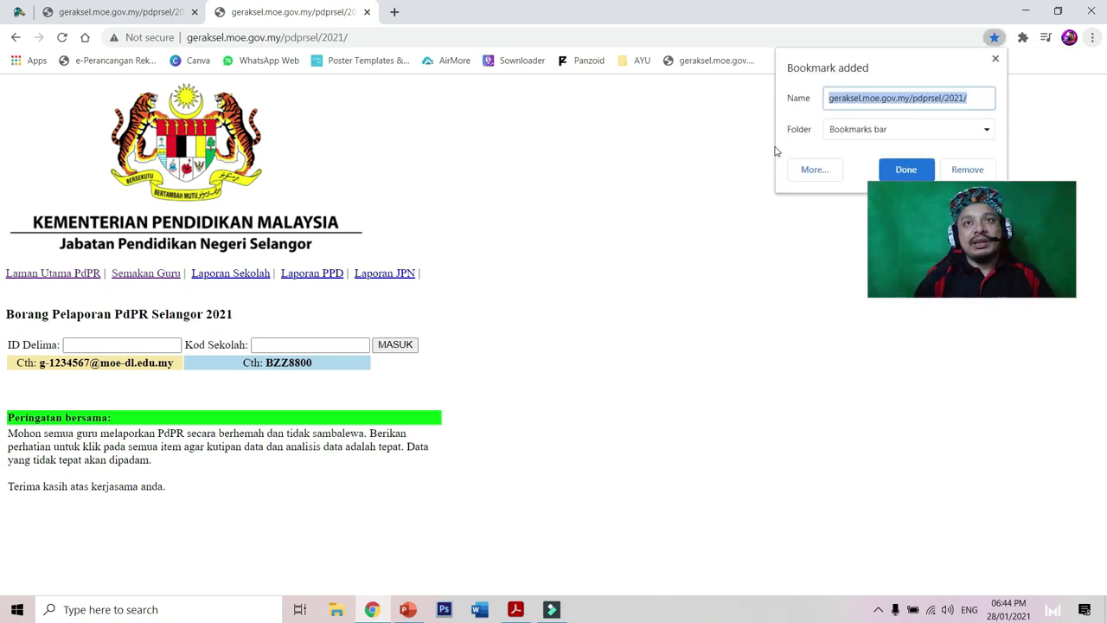
left_click_drag(969, 98, 803, 115)
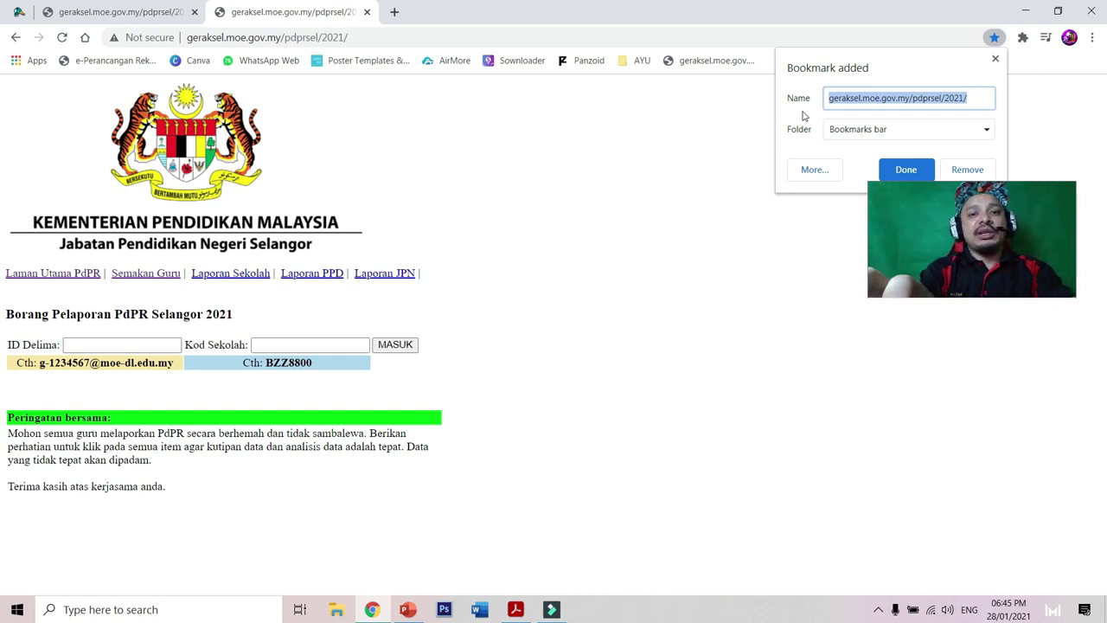
type("Pelapora")
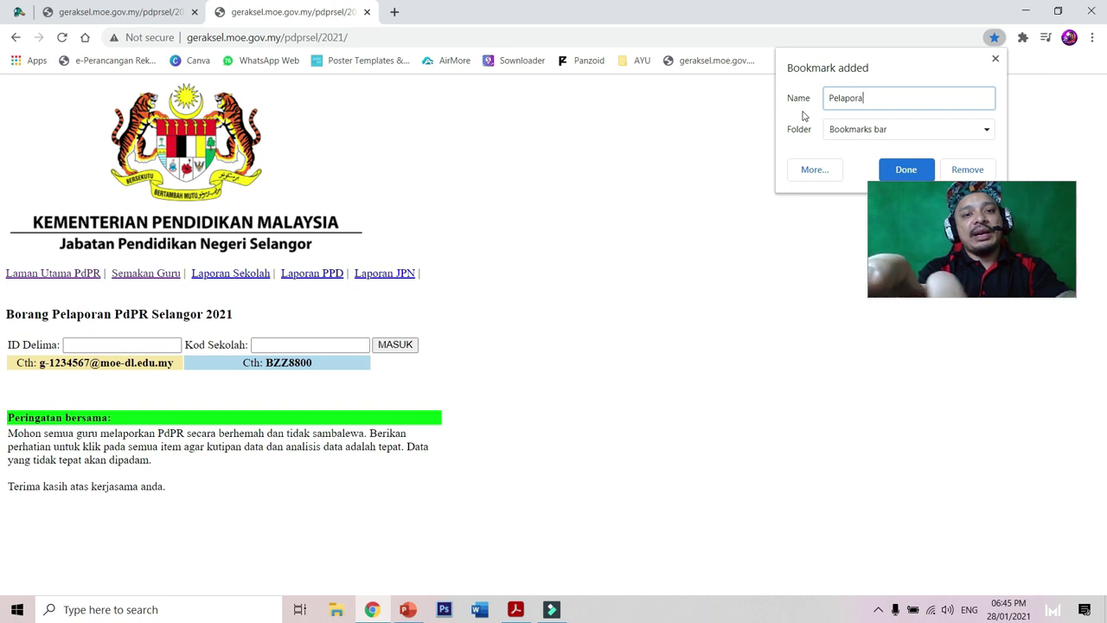
type("n PdPR")
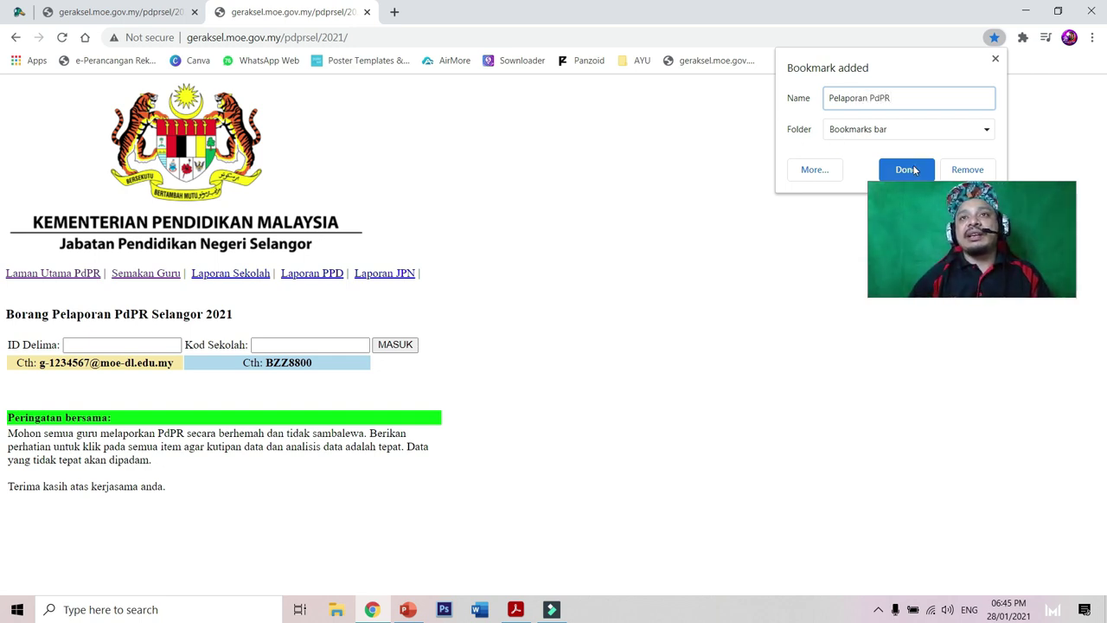
key("Return")
Open the Pelaporan PdPR bookmark in a new tab and sign in with the Delima ID and school code
key("ctrl+t")
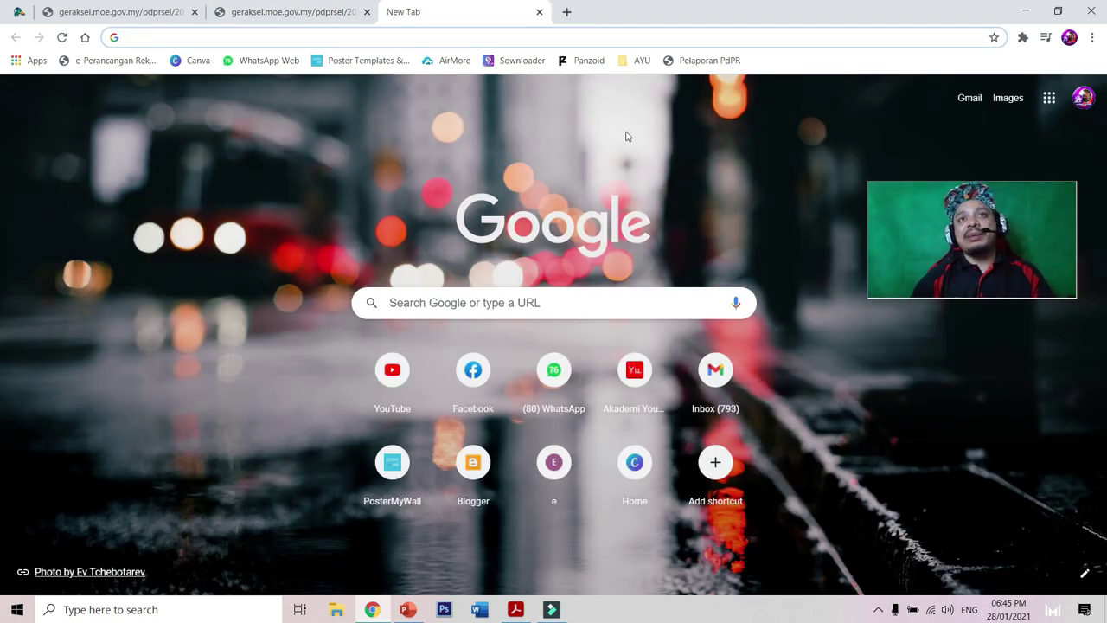
left_click(701, 61)
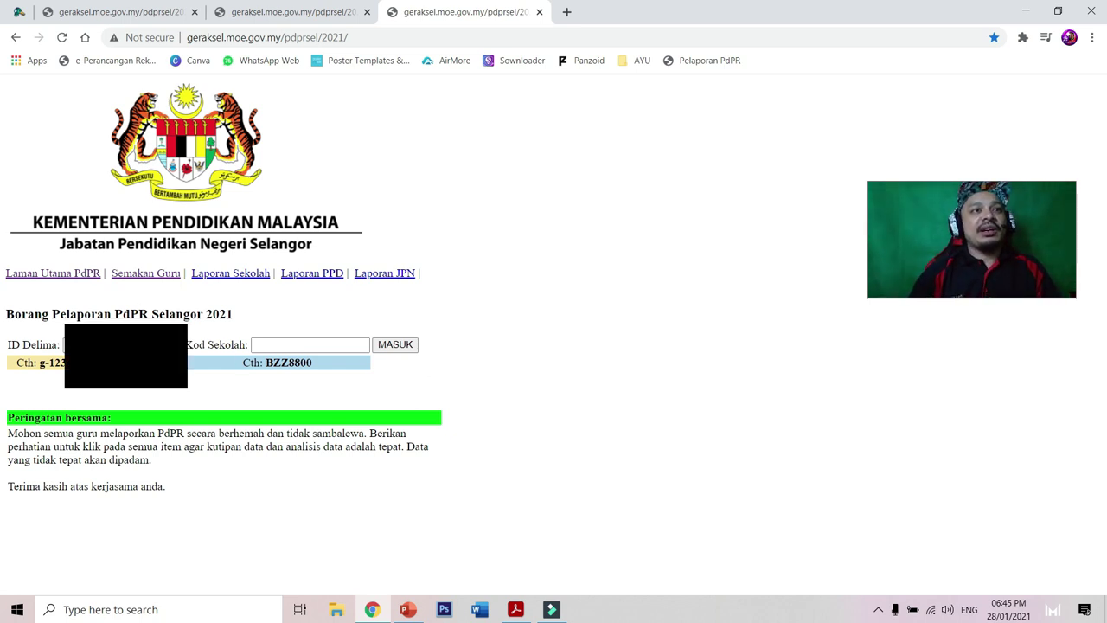
left_click(178, 344)
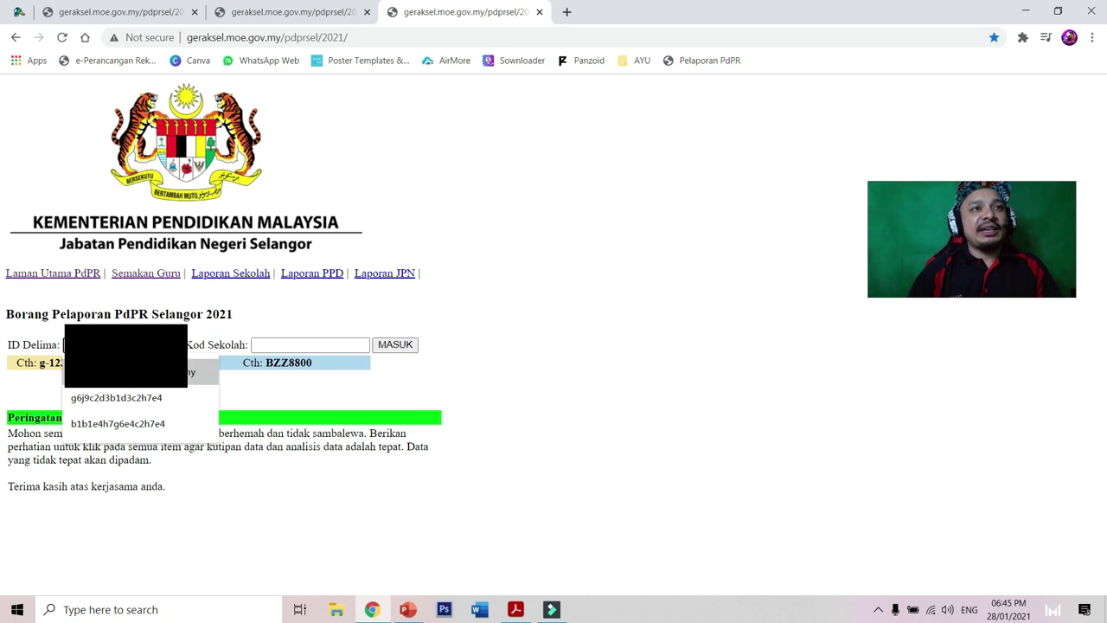
left_click(298, 345)
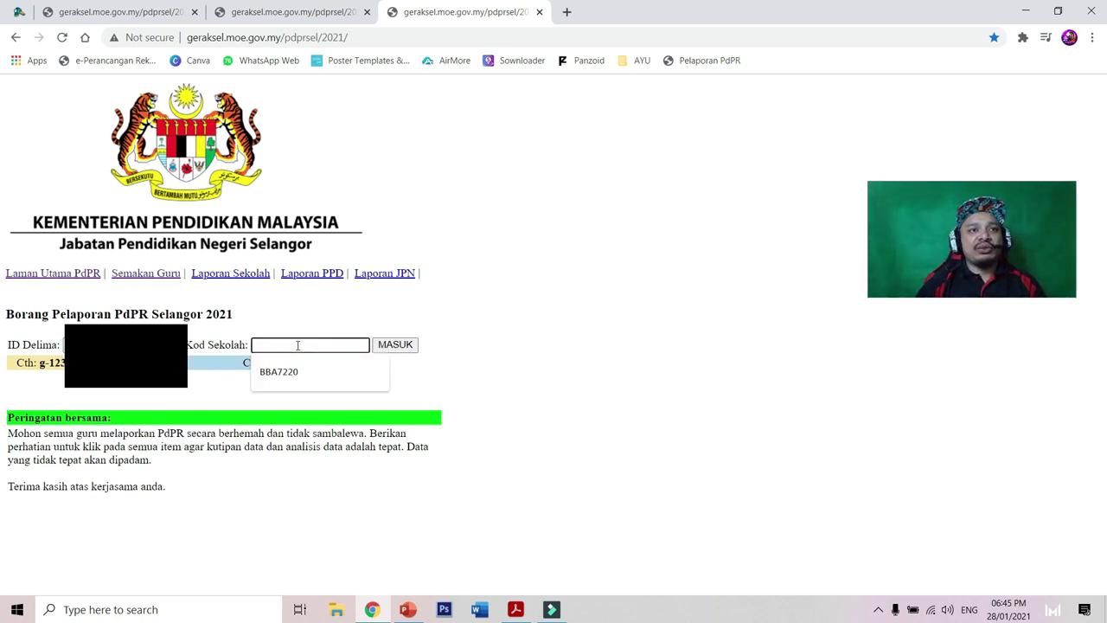
left_click(291, 367)
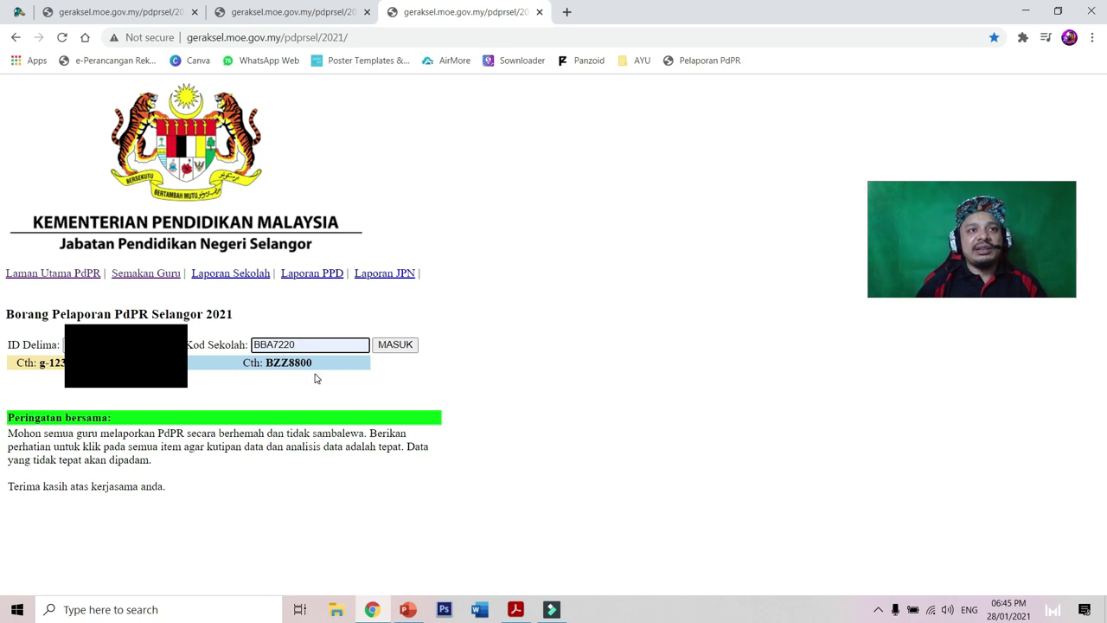
left_click(407, 345)
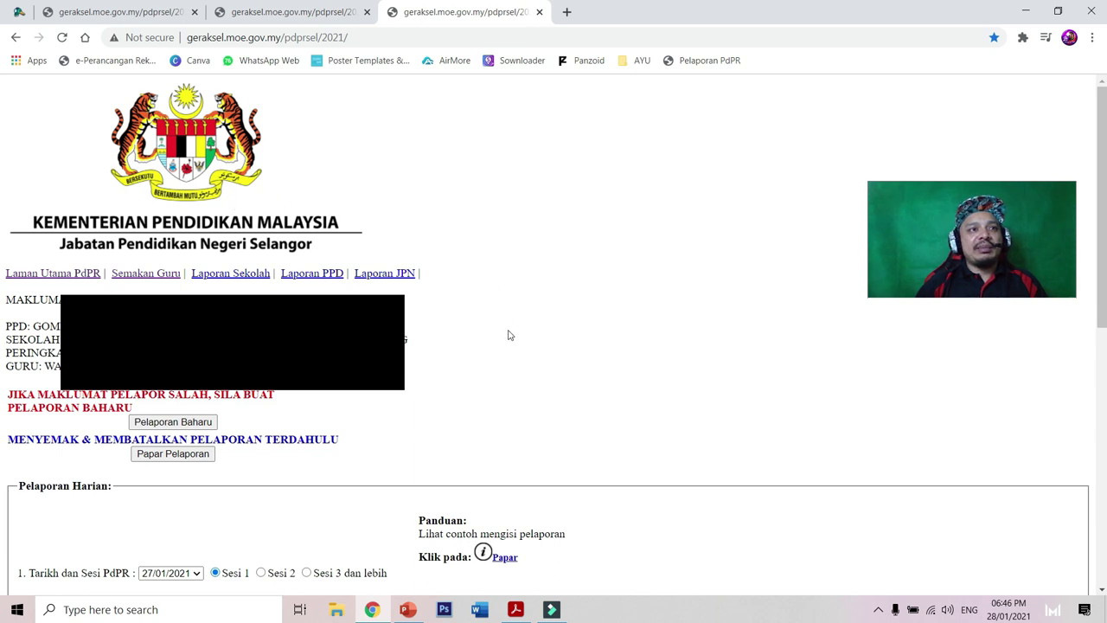
Look over the daily report form, return to the sign-in page with Pelaporan Baharu, and close that tab
scroll(524, 348, "down", 1)
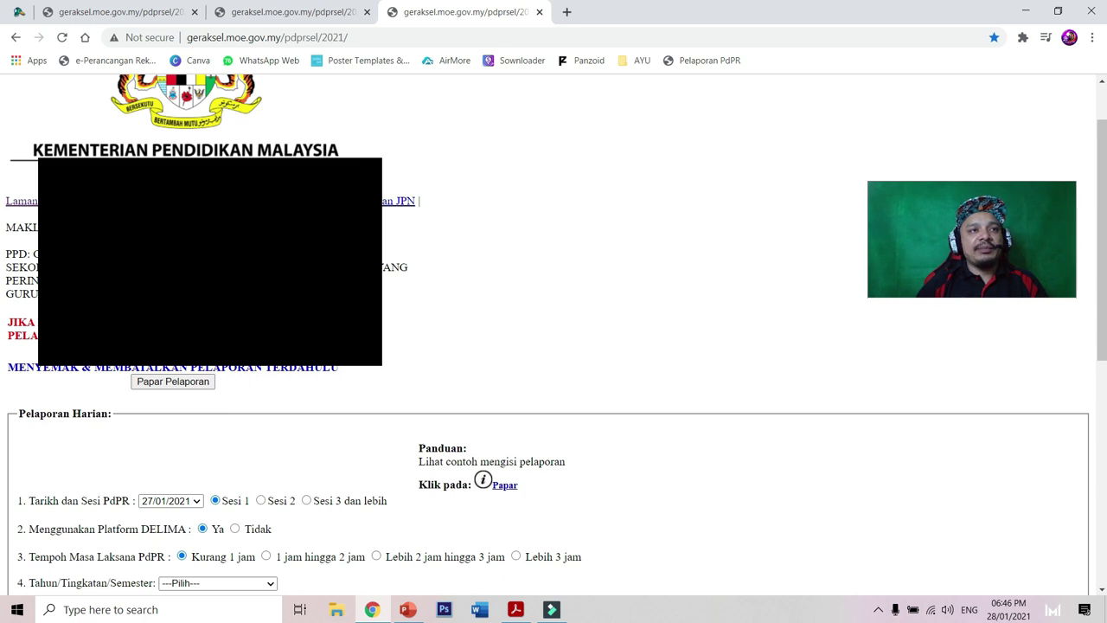
scroll(359, 383, "down", 3)
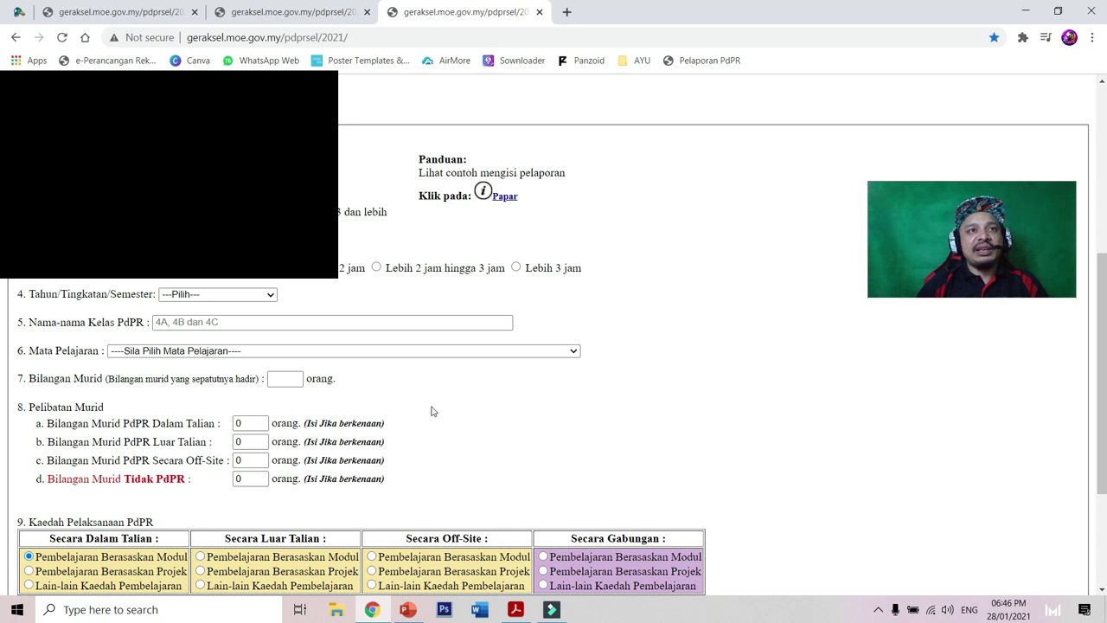
scroll(432, 411, "up", 4)
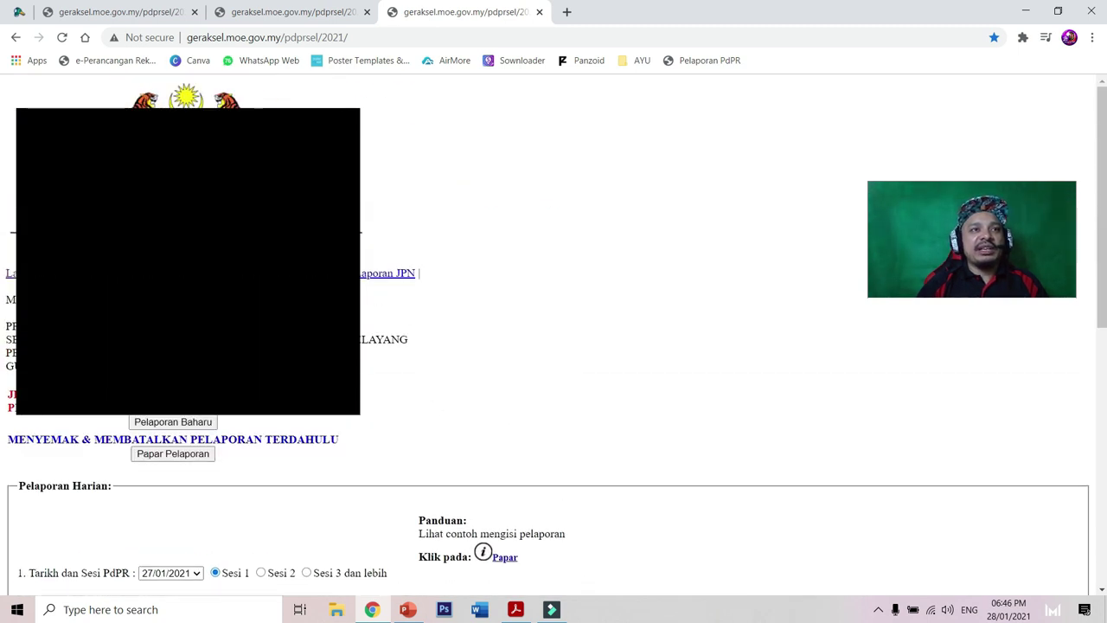
left_click(176, 423)
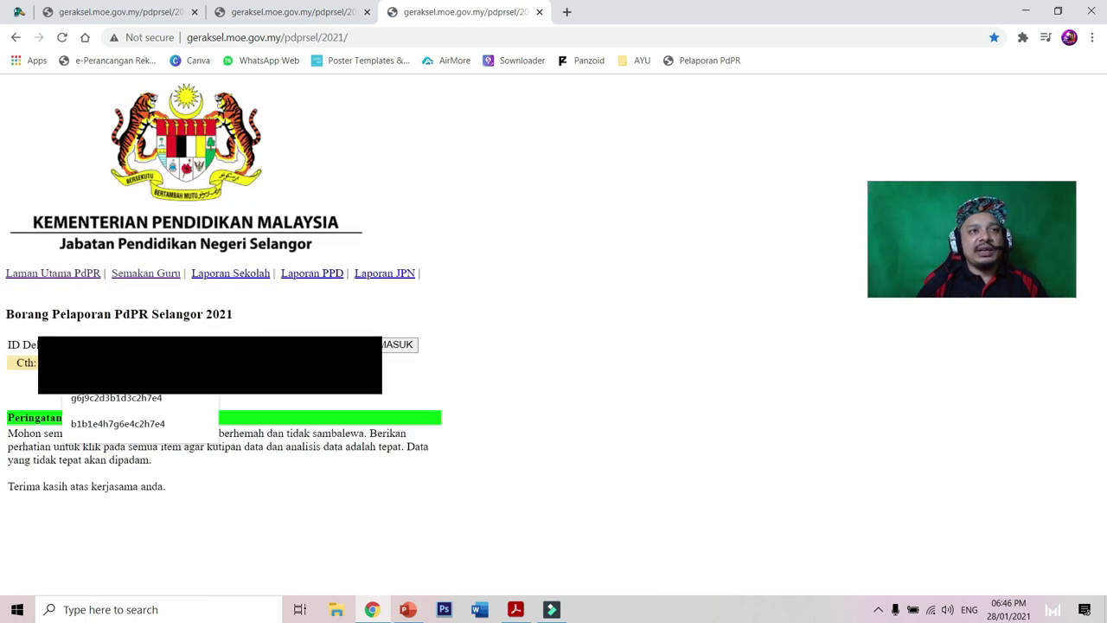
left_click(296, 340)
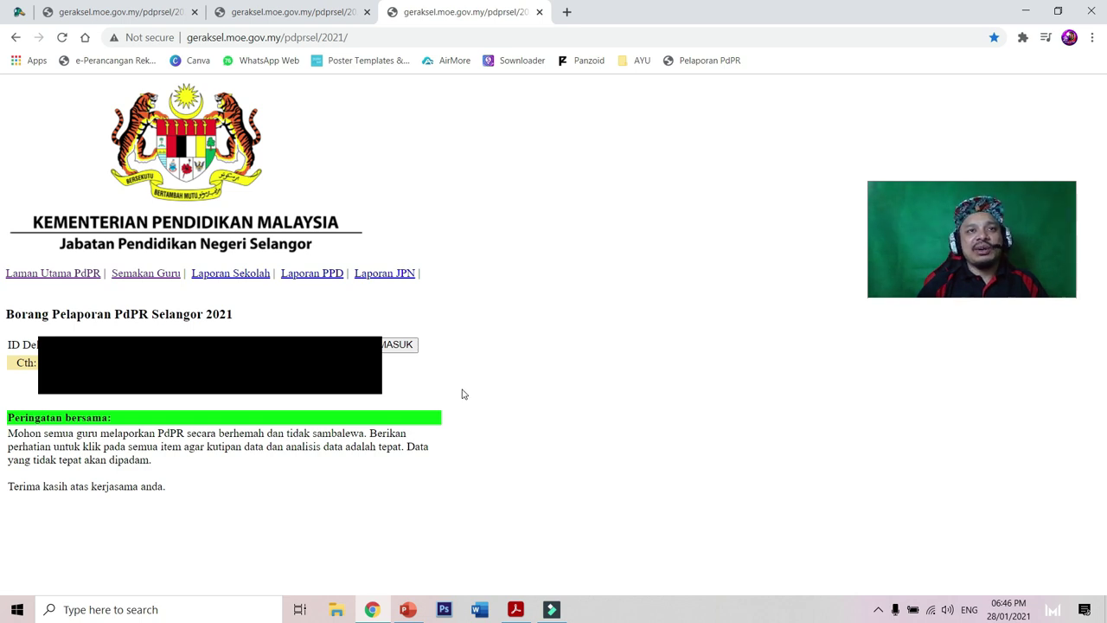
key("ctrl+w")
left_click_drag(946, 184, 957, 87)
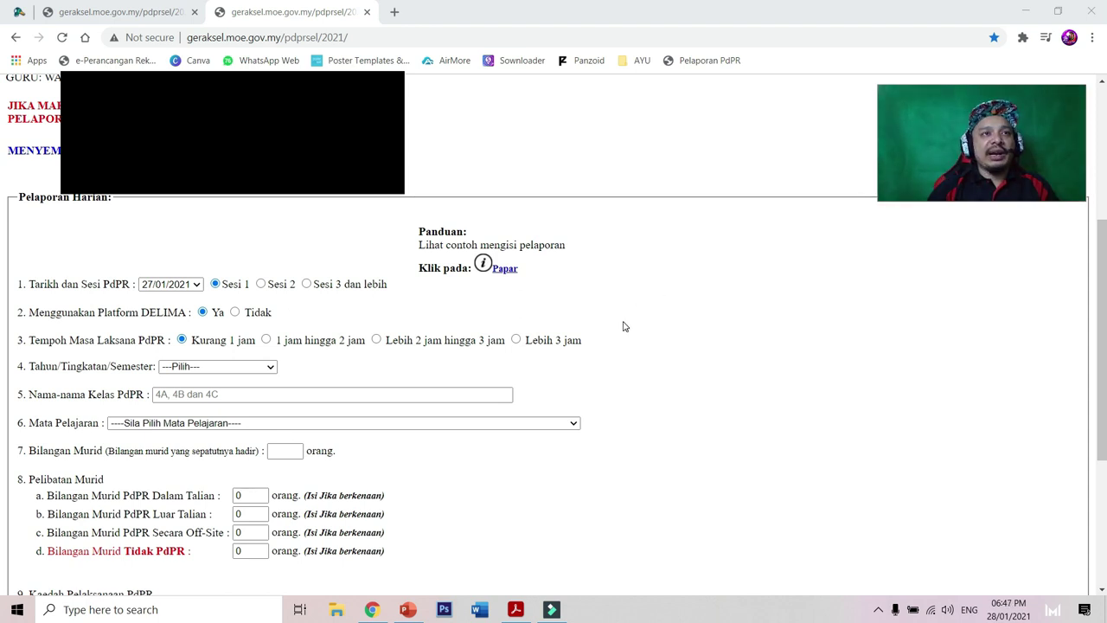
Try the Sesi 2 and Sesi 3 dan lebih options for the PdPR session, and set it back to Sesi 1
scroll(277, 249, "down", 2)
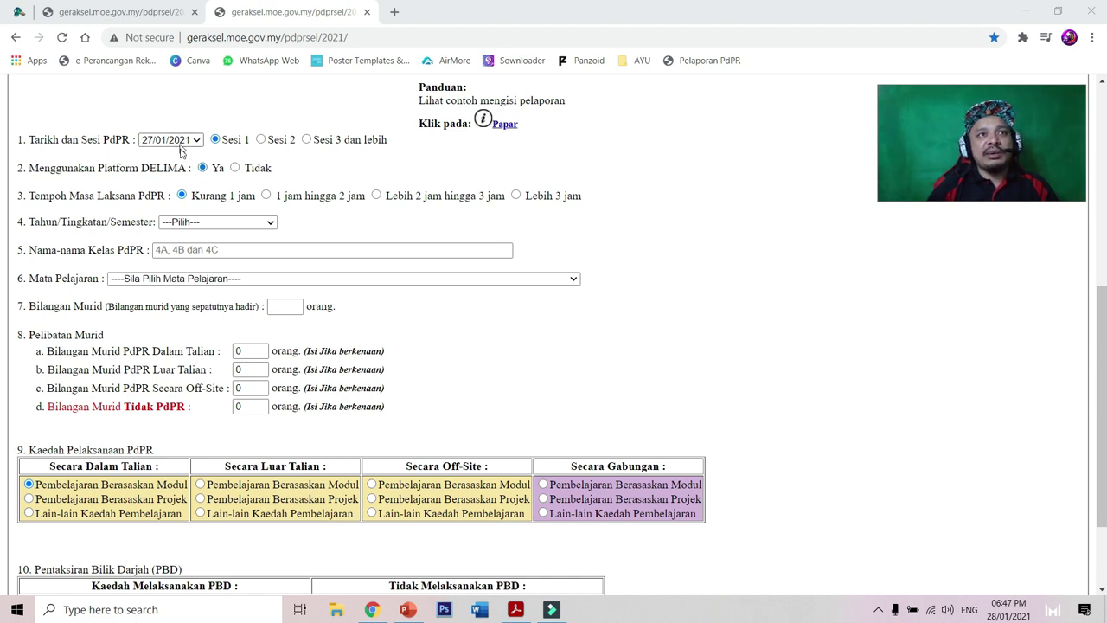
left_click(261, 139)
left_click(307, 139)
left_click(214, 139)
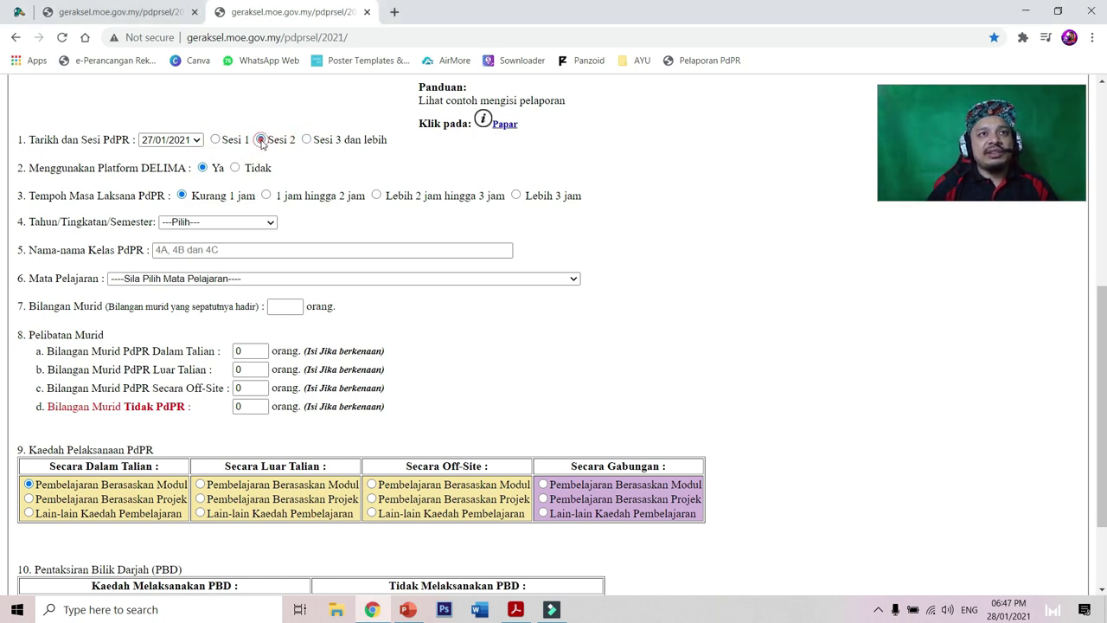
left_click(308, 140)
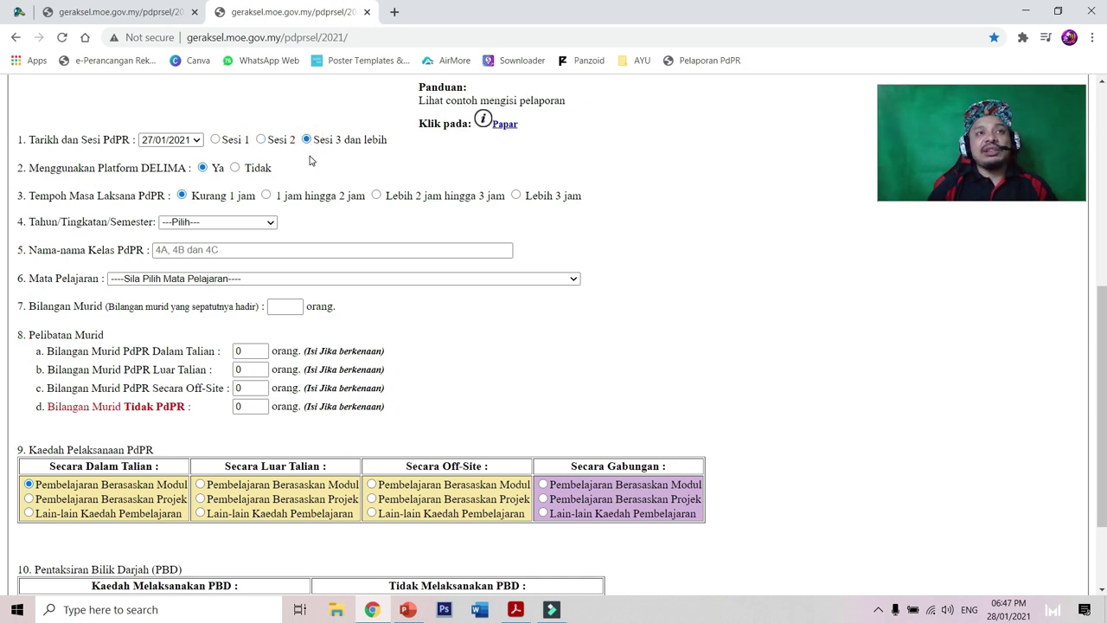
left_click(217, 141)
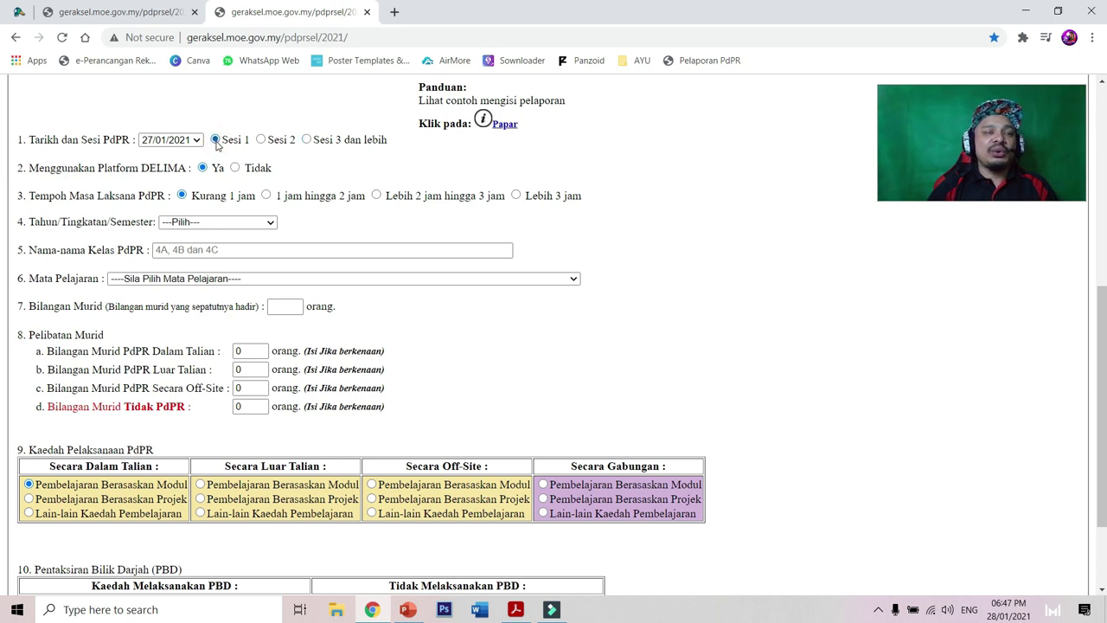
left_click(263, 143)
left_click(308, 141)
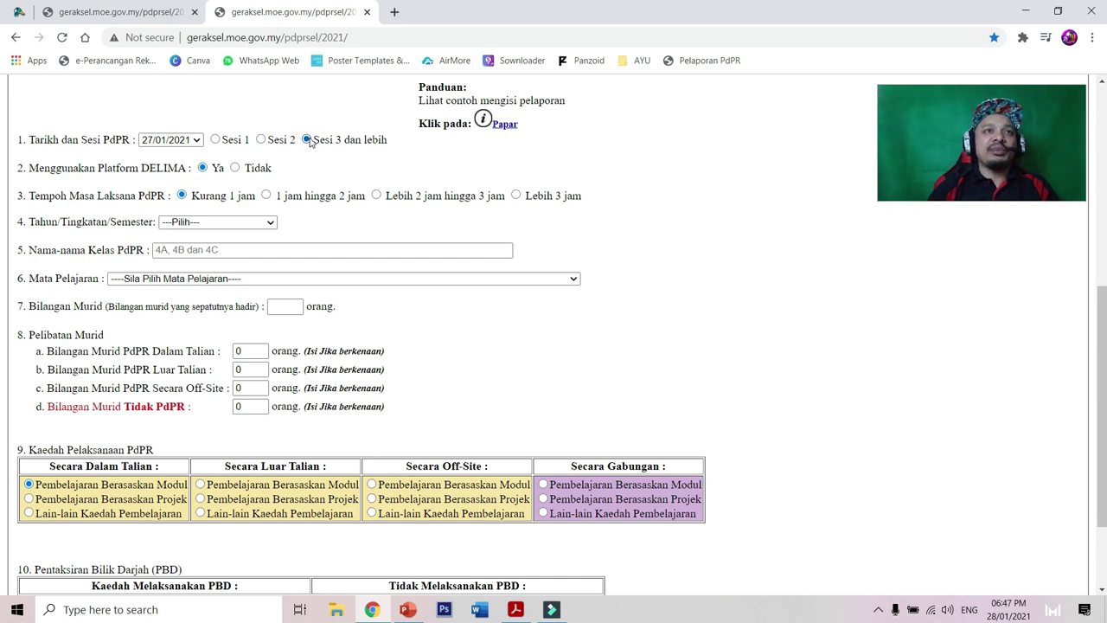
left_click(217, 143)
left_click(260, 142)
left_click(309, 144)
left_click(307, 141)
left_click(216, 141)
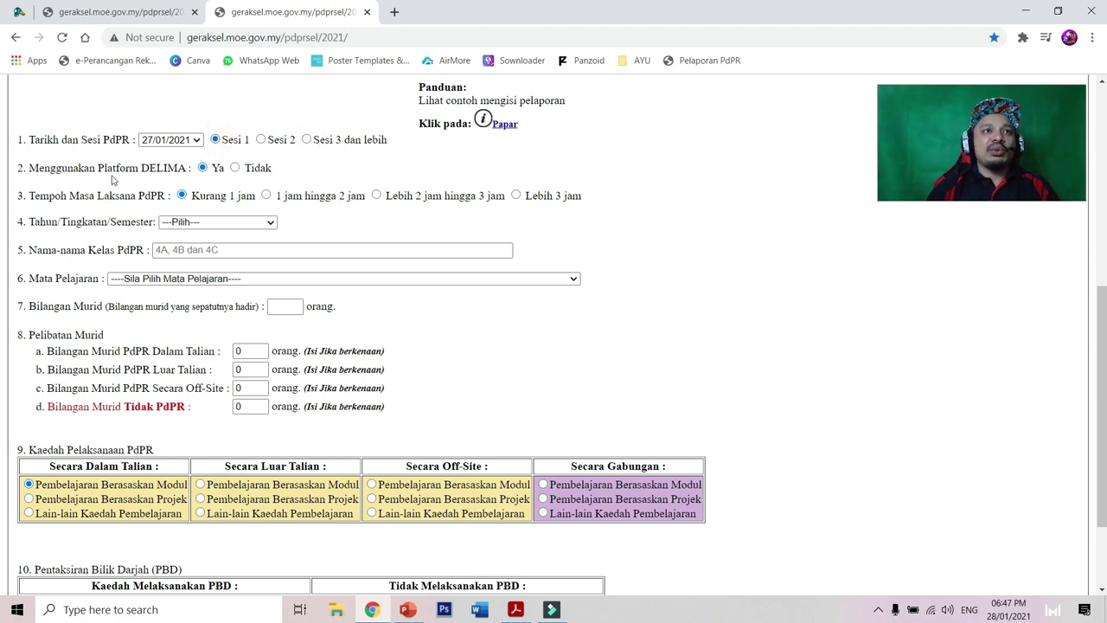
Set DELIMA platform use to Tidak, the PdPR duration to 1 jam hingga 2 jam, and the year level to Tahun 3
left_click(235, 168)
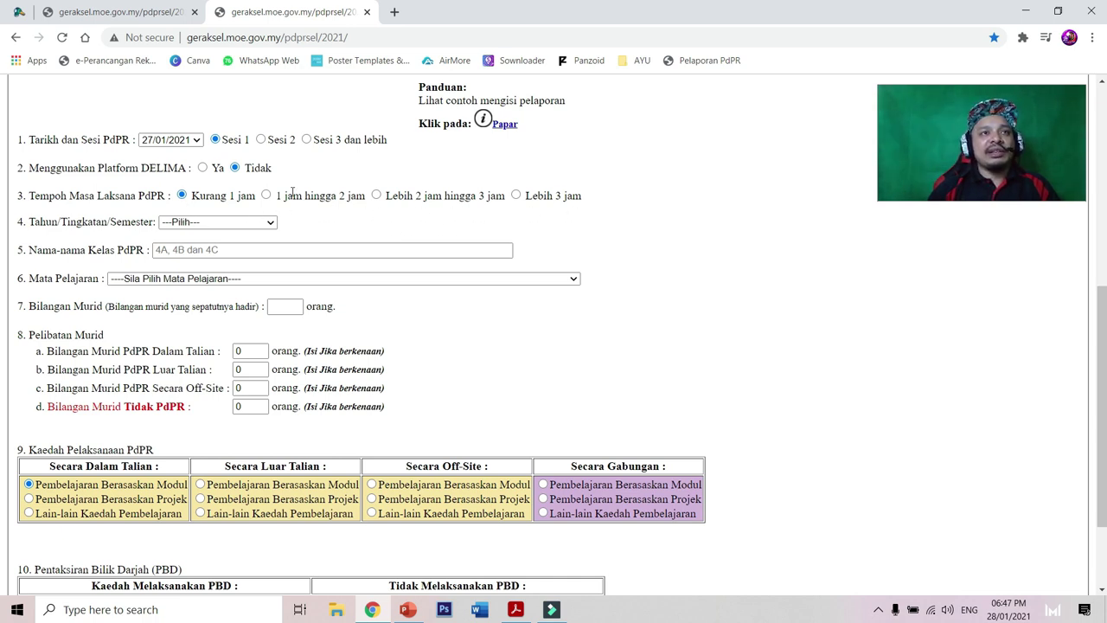
left_click(266, 196)
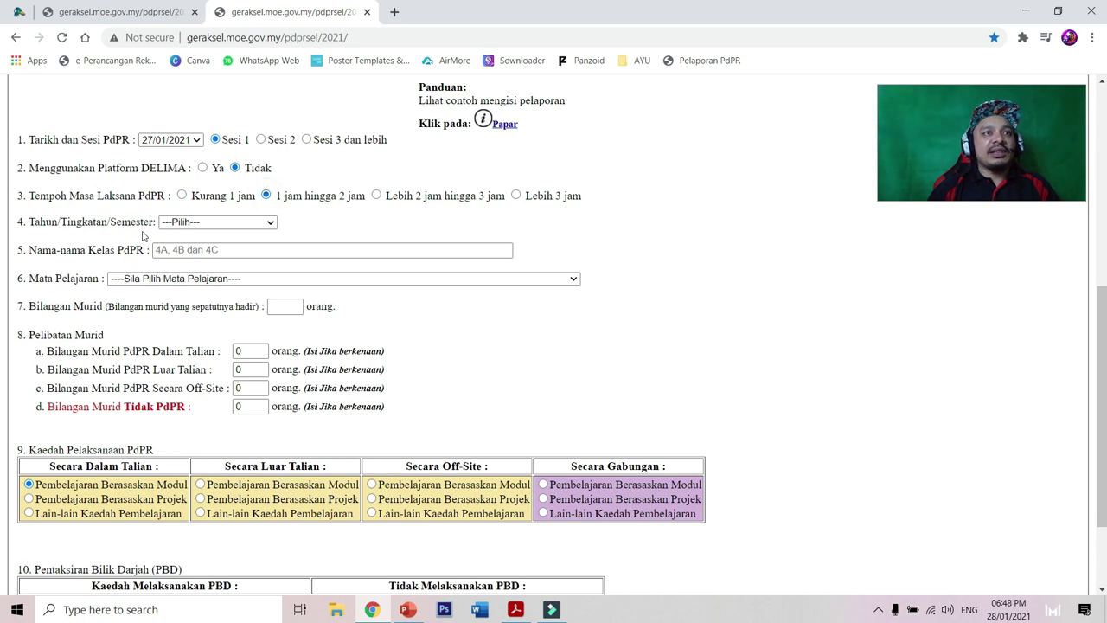
left_click(247, 223)
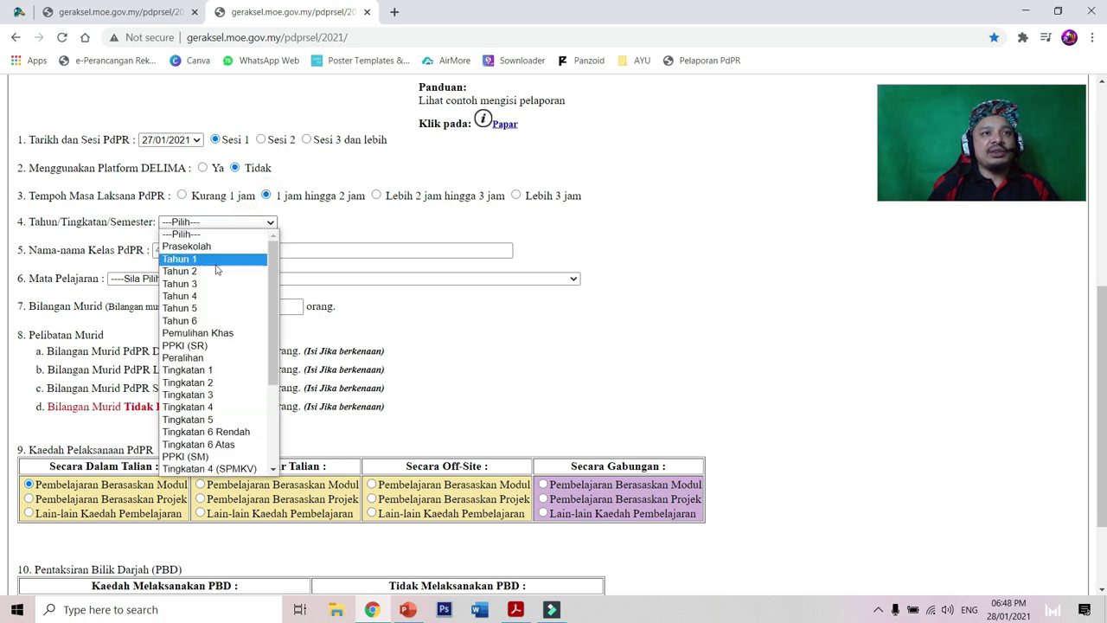
left_click(201, 288)
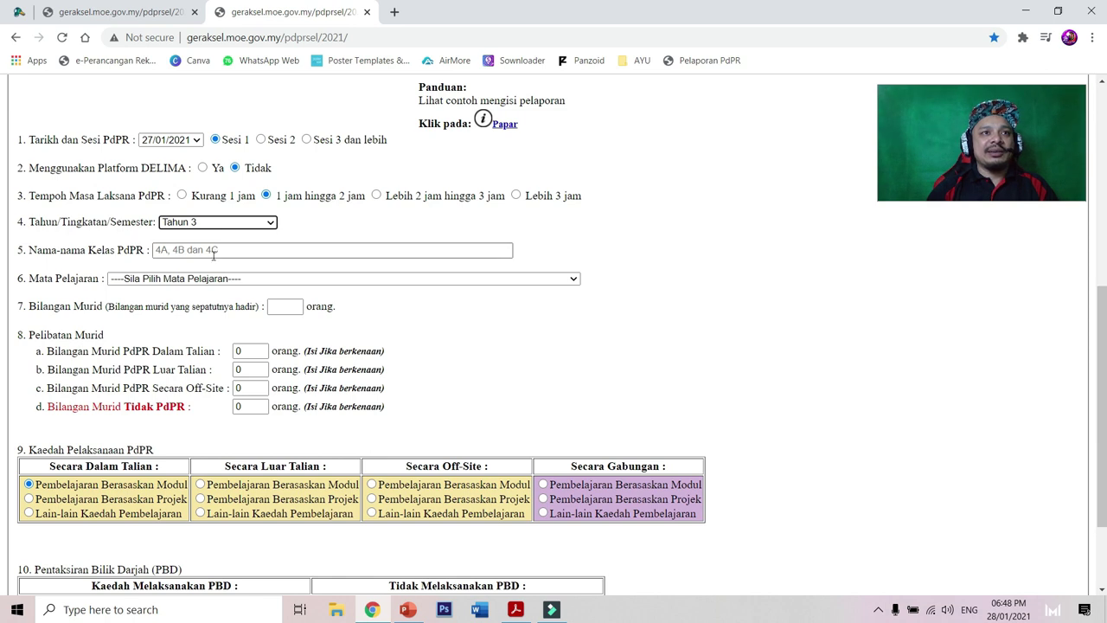
Enter "3A, 3B DAN 3C" as the PdPR class names
left_click(167, 250)
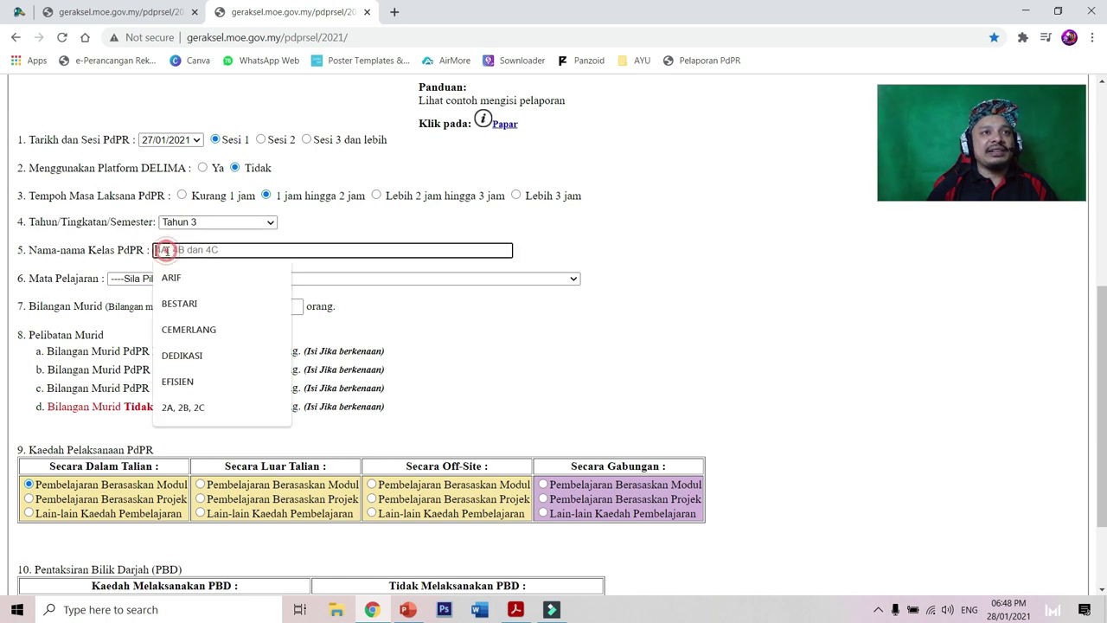
type("3A 3B DAN 3C")
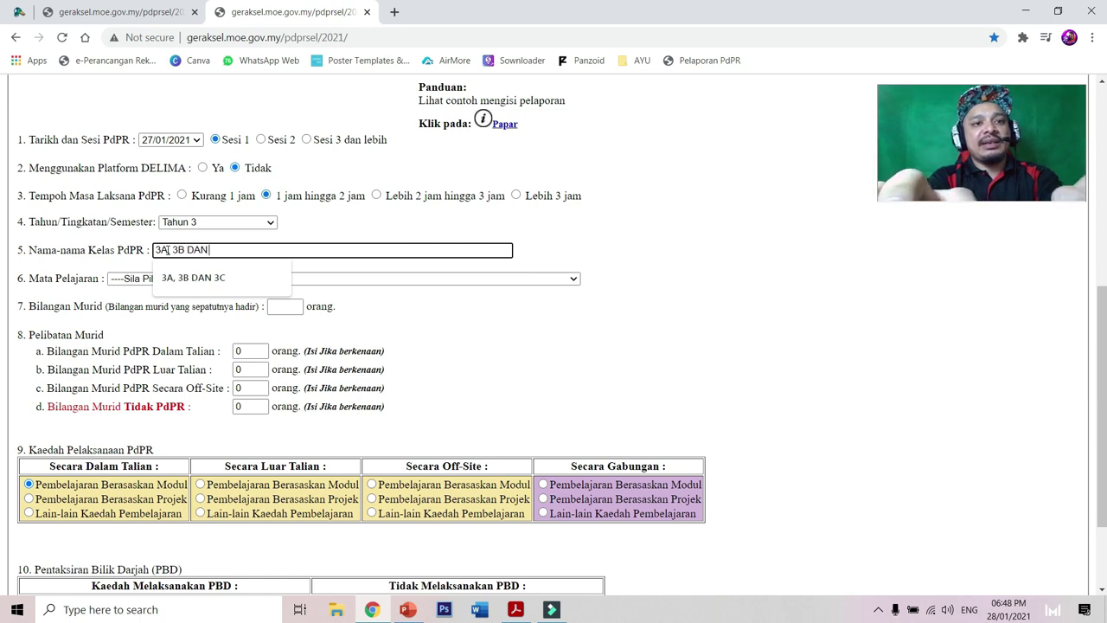
left_click(169, 250)
type(",")
left_click(732, 287)
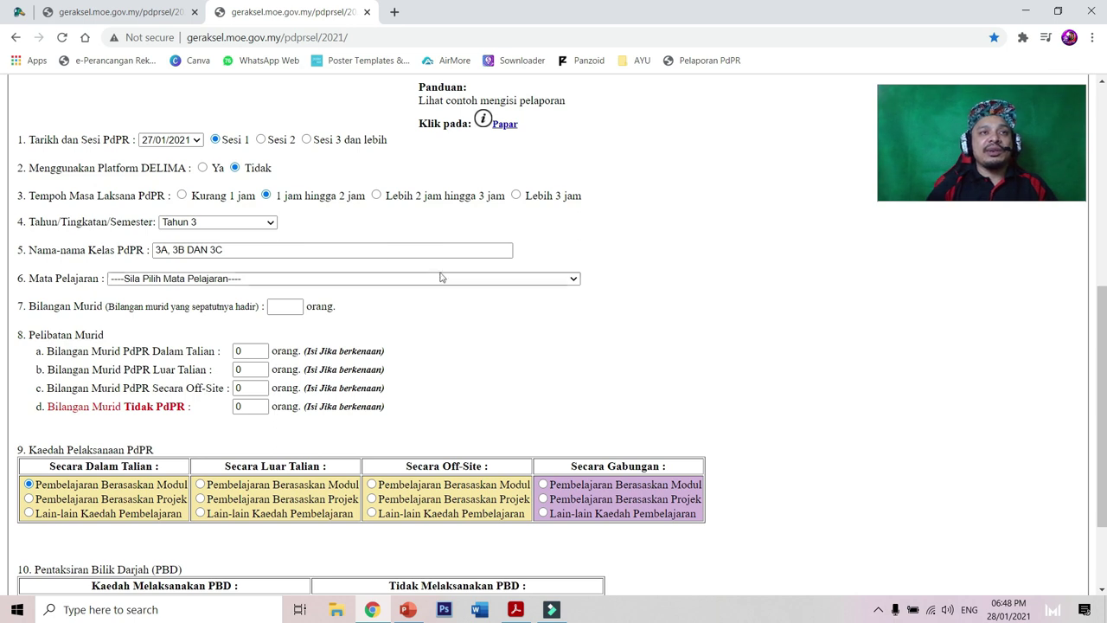
left_click(290, 248)
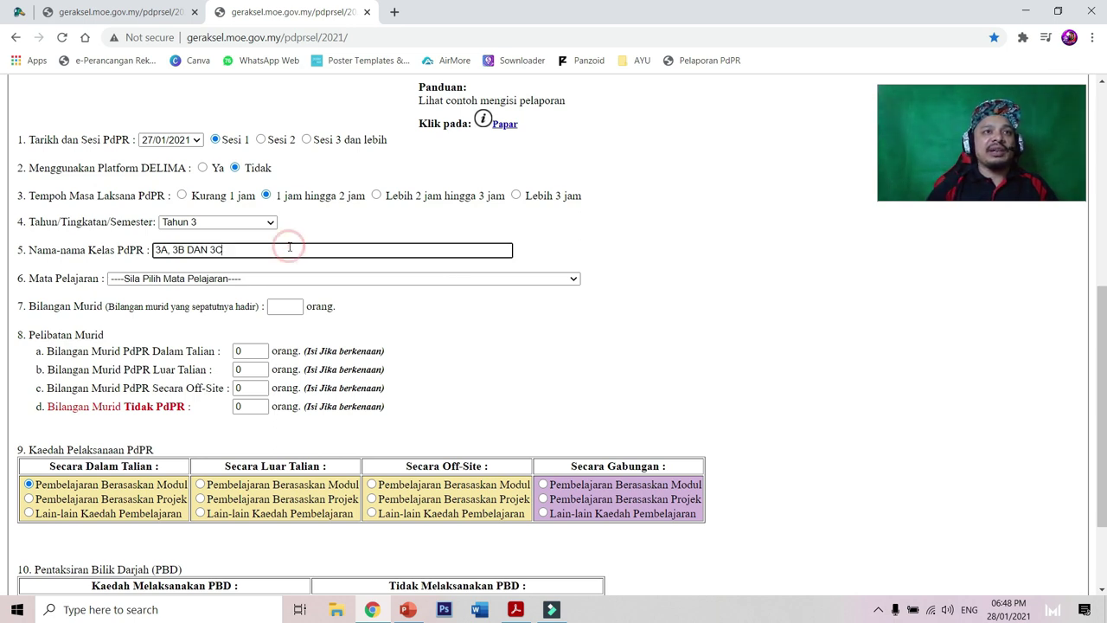
left_click(613, 257)
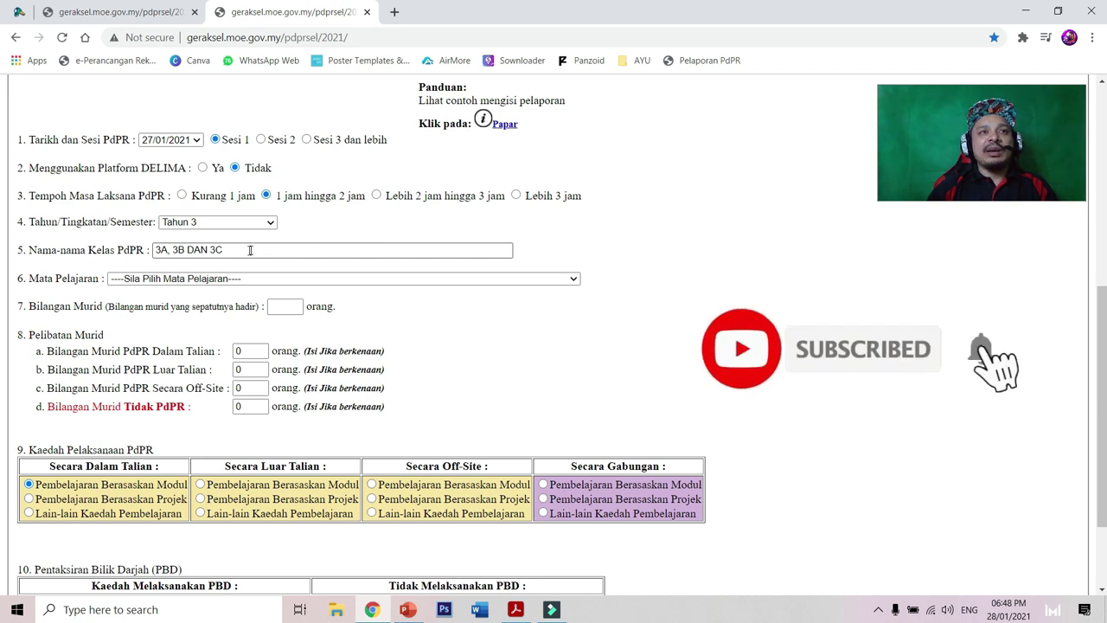
left_click_drag(240, 249, 167, 249)
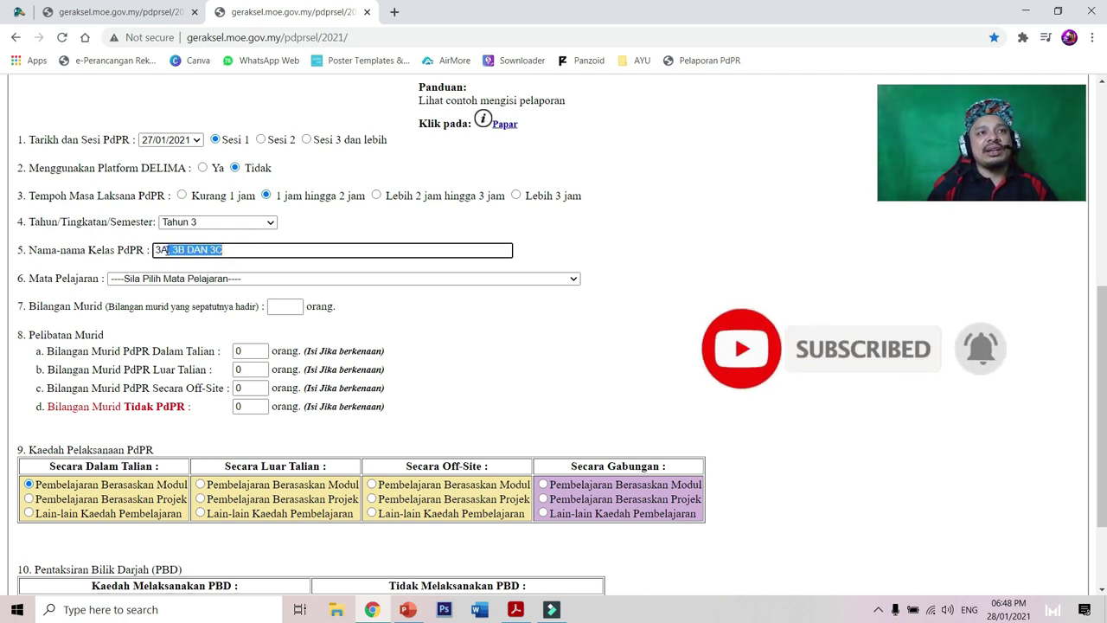
left_click(212, 327)
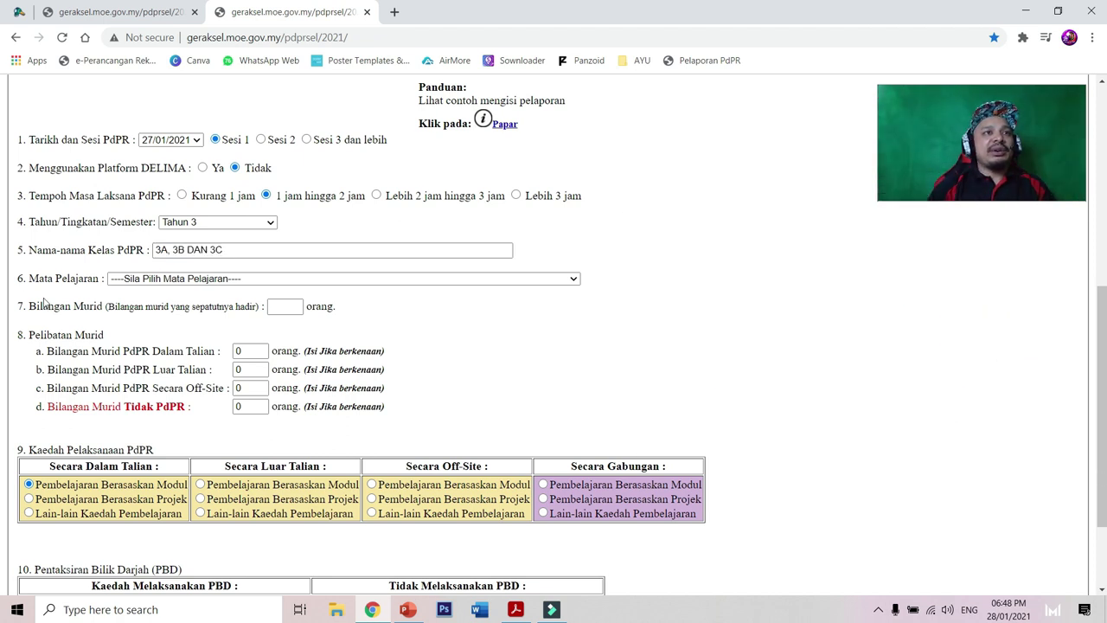
Choose BAHASA ARAB as the subject (Mata Pelajaran) for the PdPR session
left_click(440, 278)
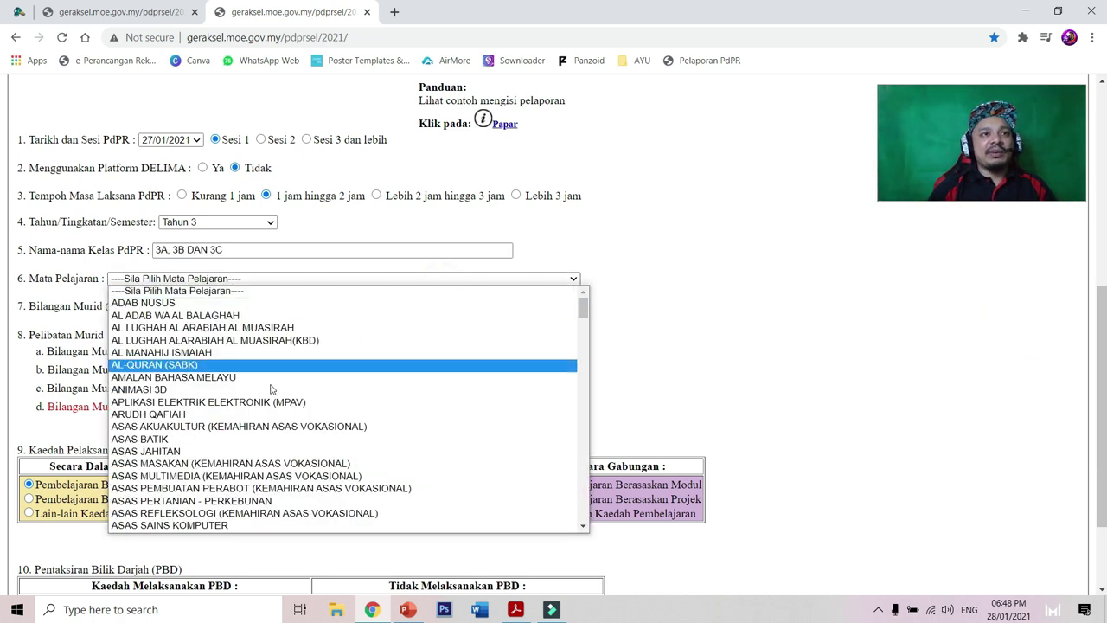
scroll(283, 398, "down", 5)
scroll(281, 421, "up", 3)
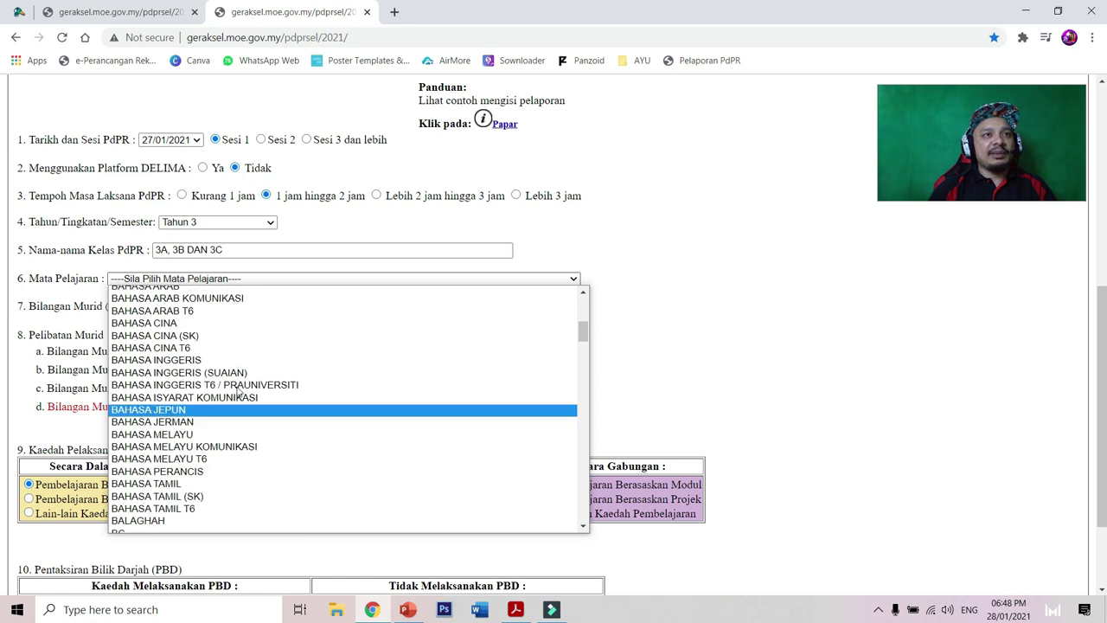
scroll(225, 346, "up", 3)
left_click(207, 442)
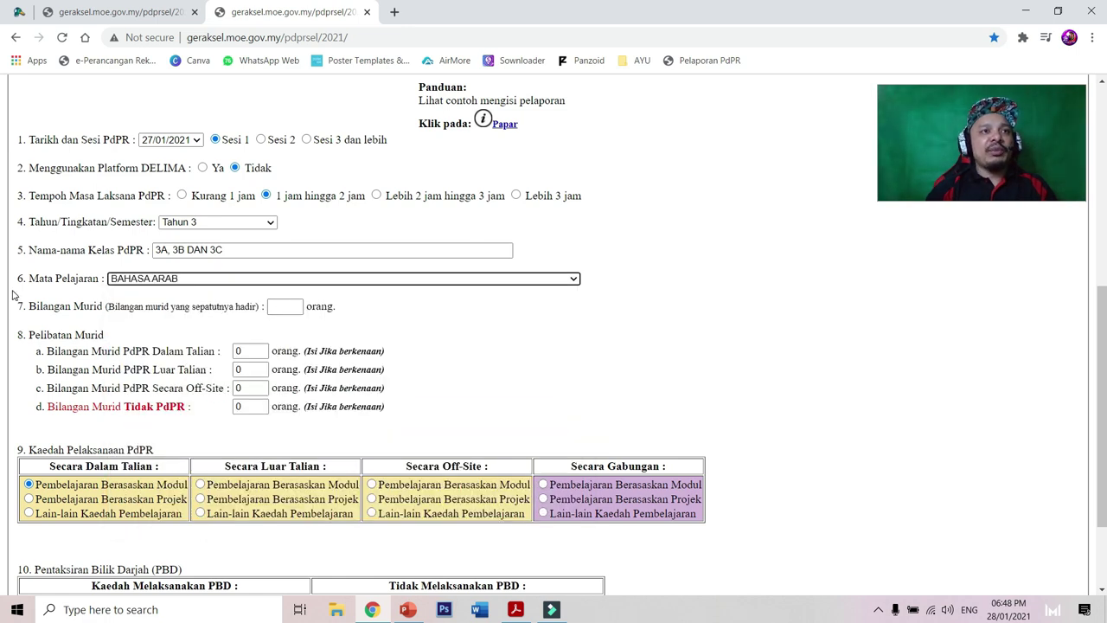
Set the number of pupils expected to attend (Bilangan Murid) to 107
left_click(280, 308)
left_click(539, 330)
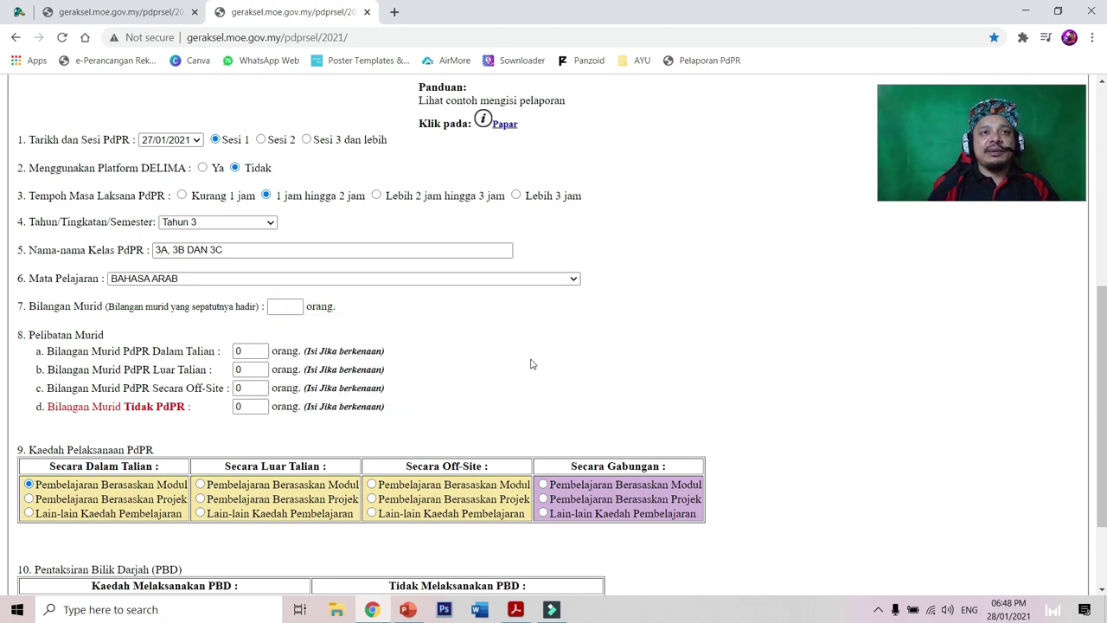
left_click(158, 248)
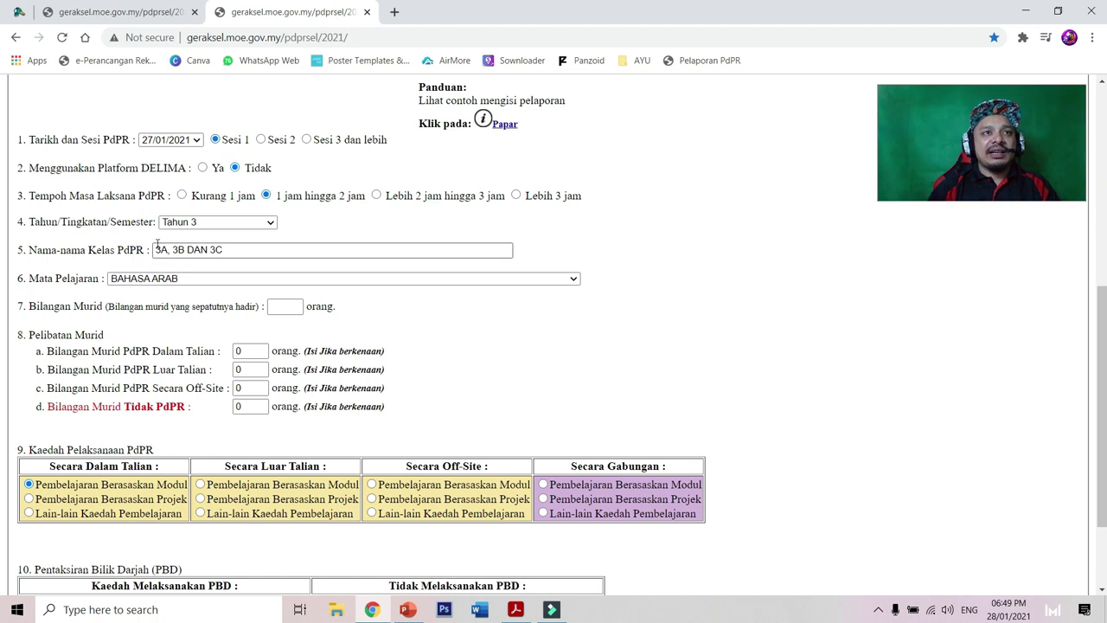
key("shift+Right")
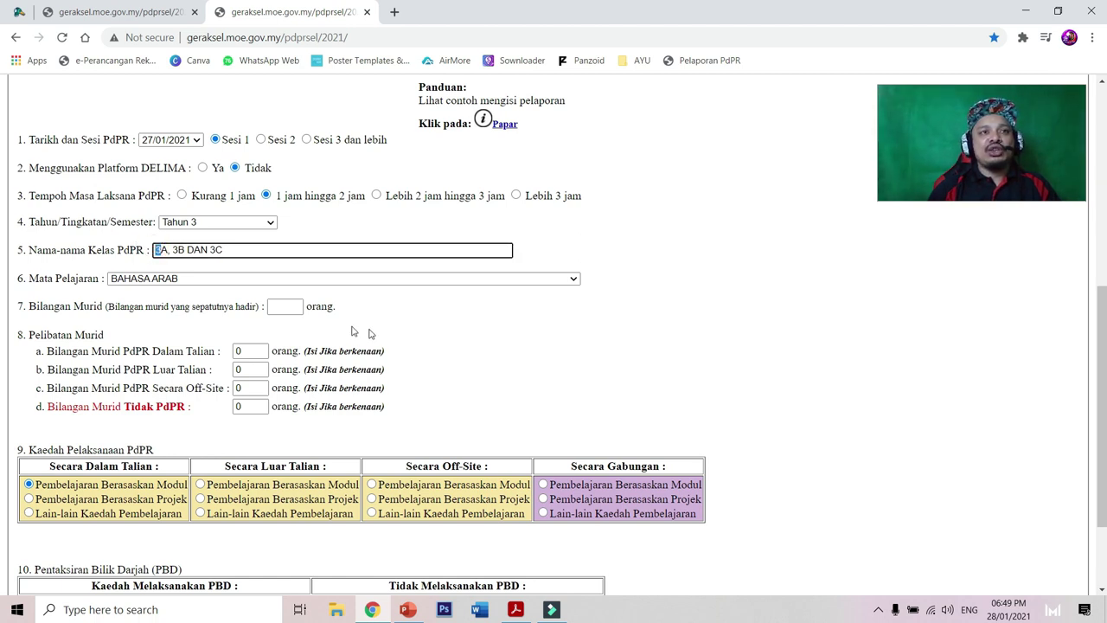
left_click(286, 307)
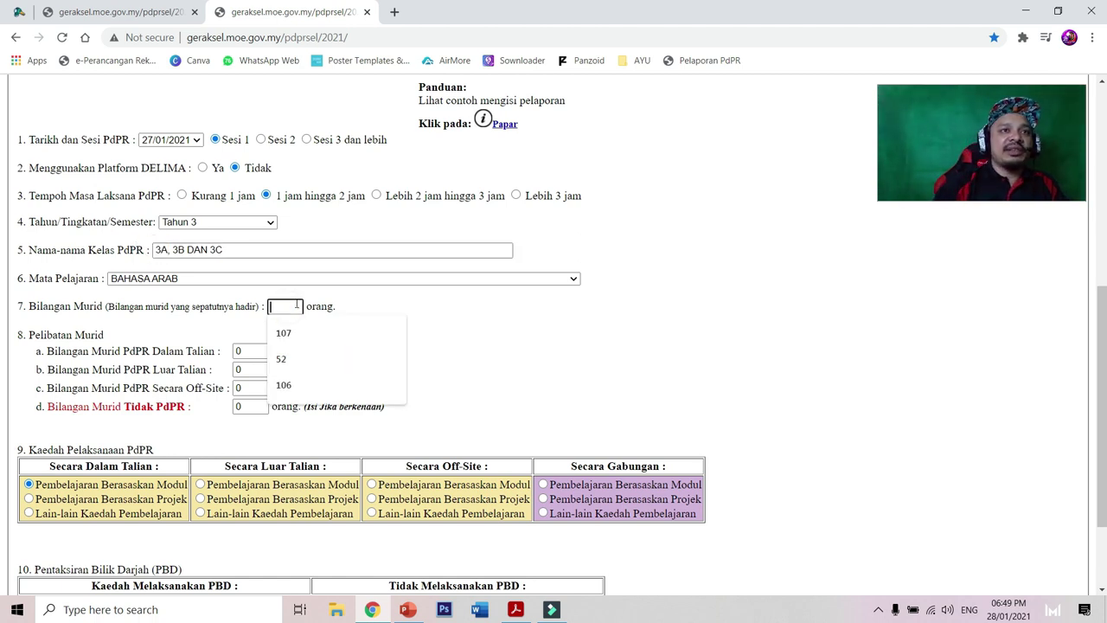
left_click(363, 333)
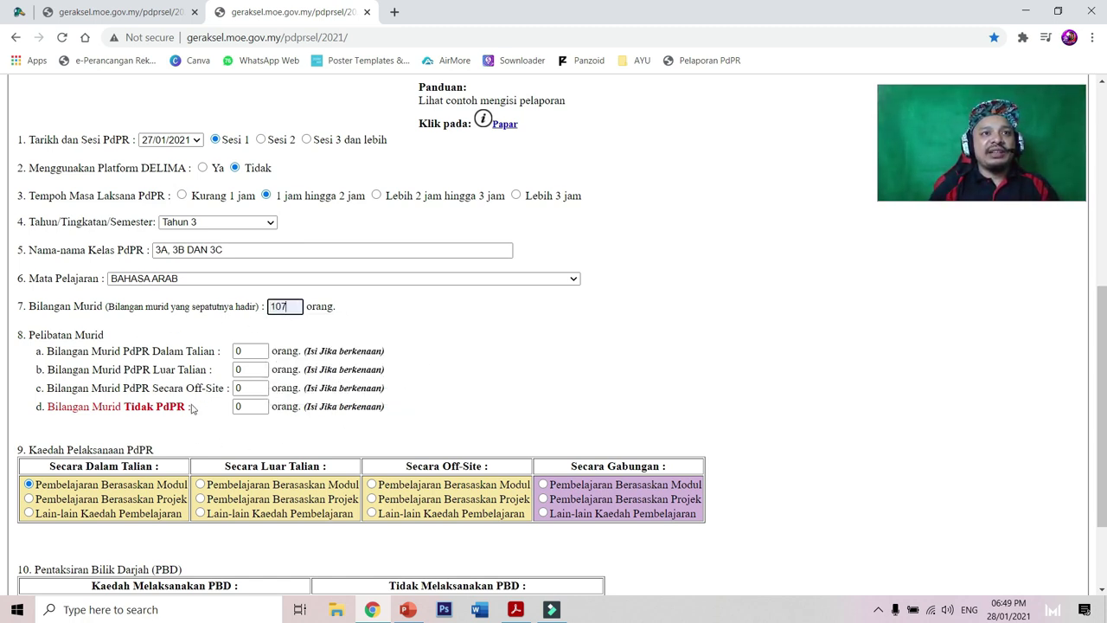
Under Pelibatan Murid, set the Dalam Talian pupil count to 100 and the Tidak PdPR count to 7
scroll(193, 418, "down", 1)
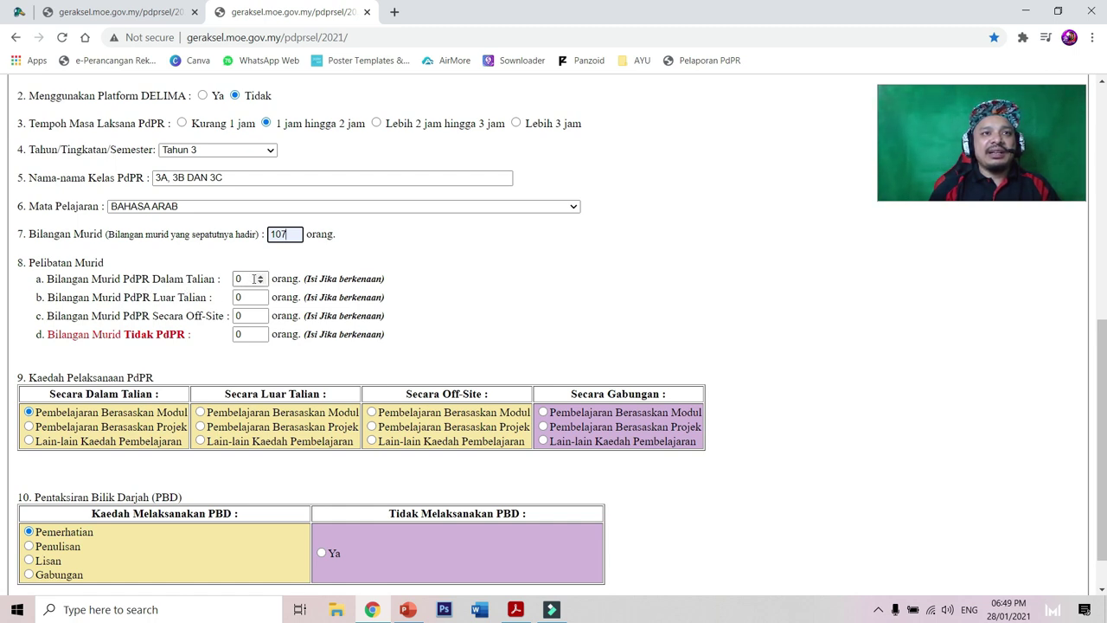
double_click(249, 279)
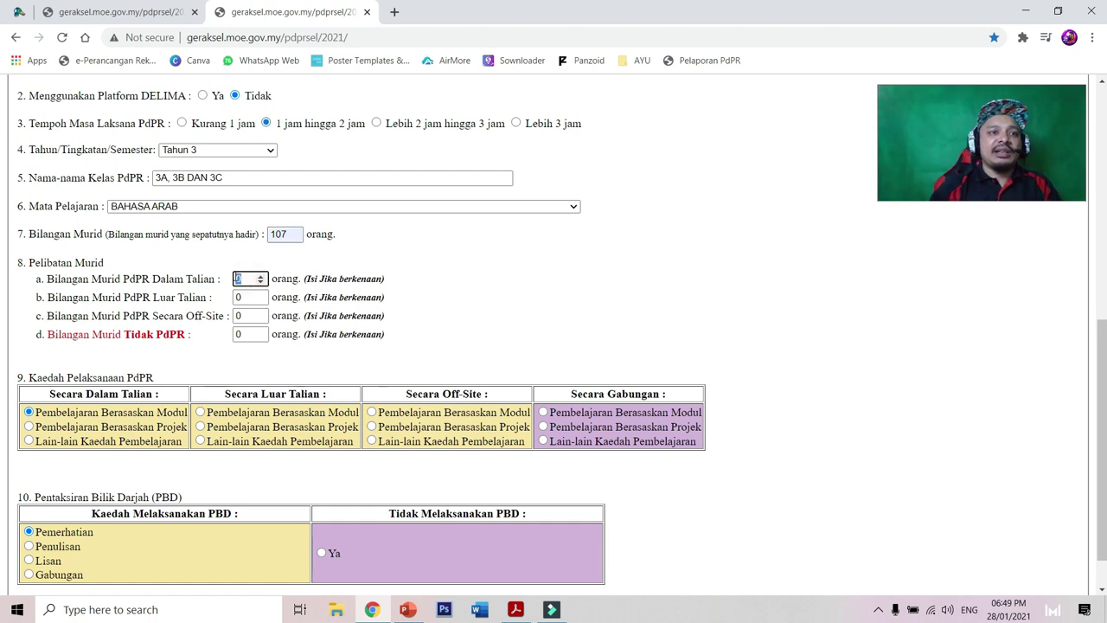
type("100")
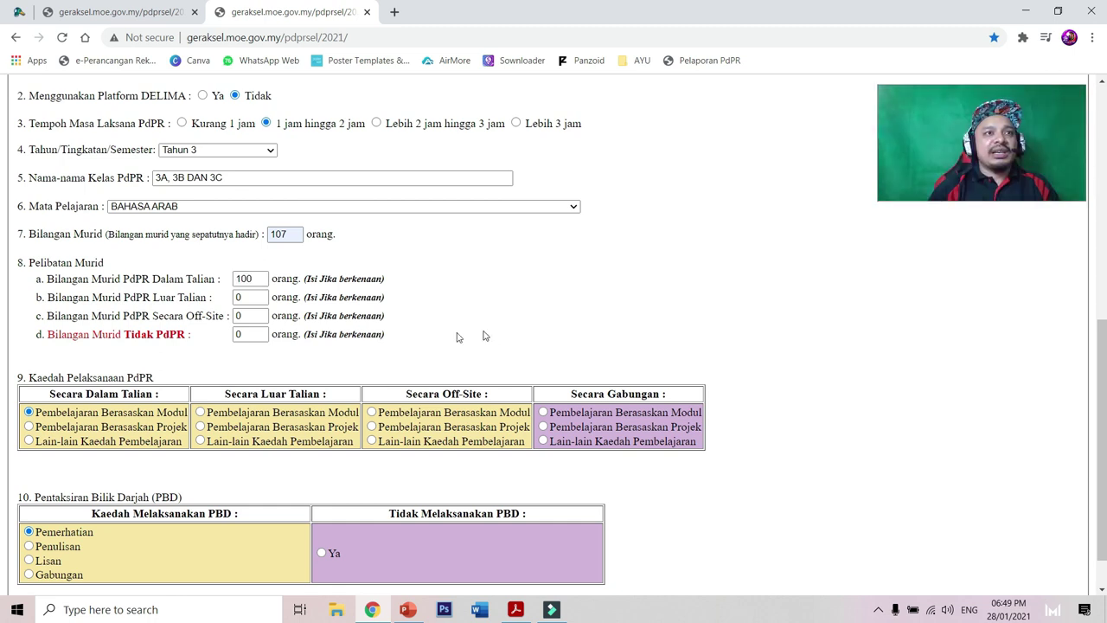
double_click(248, 334)
double_click(248, 334)
type("7")
left_click(551, 338)
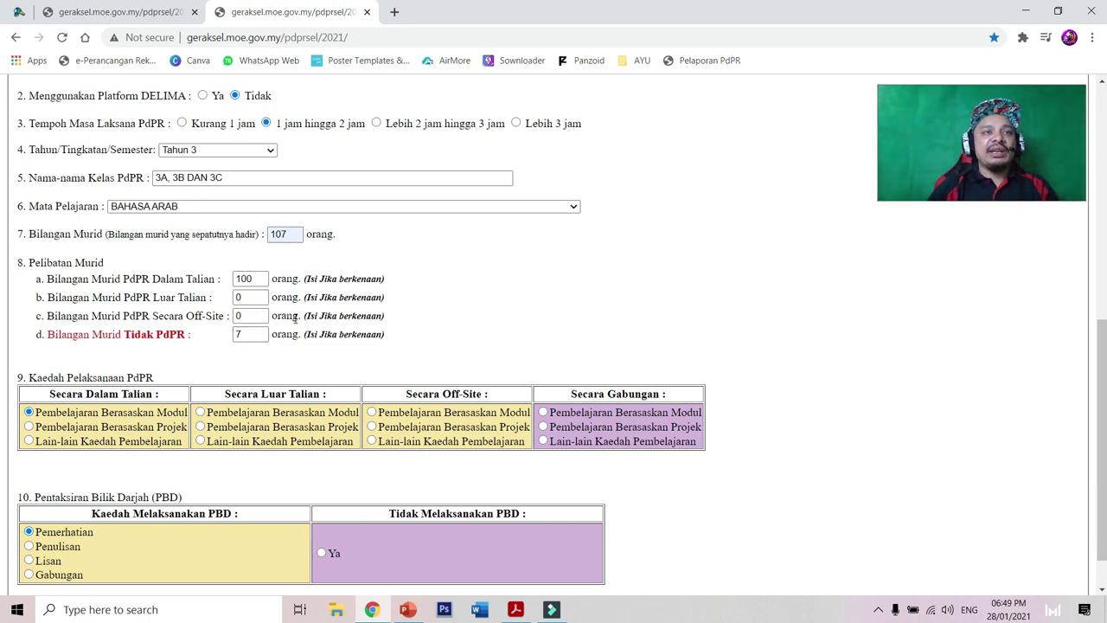
Check the expected pupil number against the participation counts, including the Luar Talian and Off-Site fields
left_click(288, 236)
left_click_drag(288, 235, 277, 235)
left_click(390, 261)
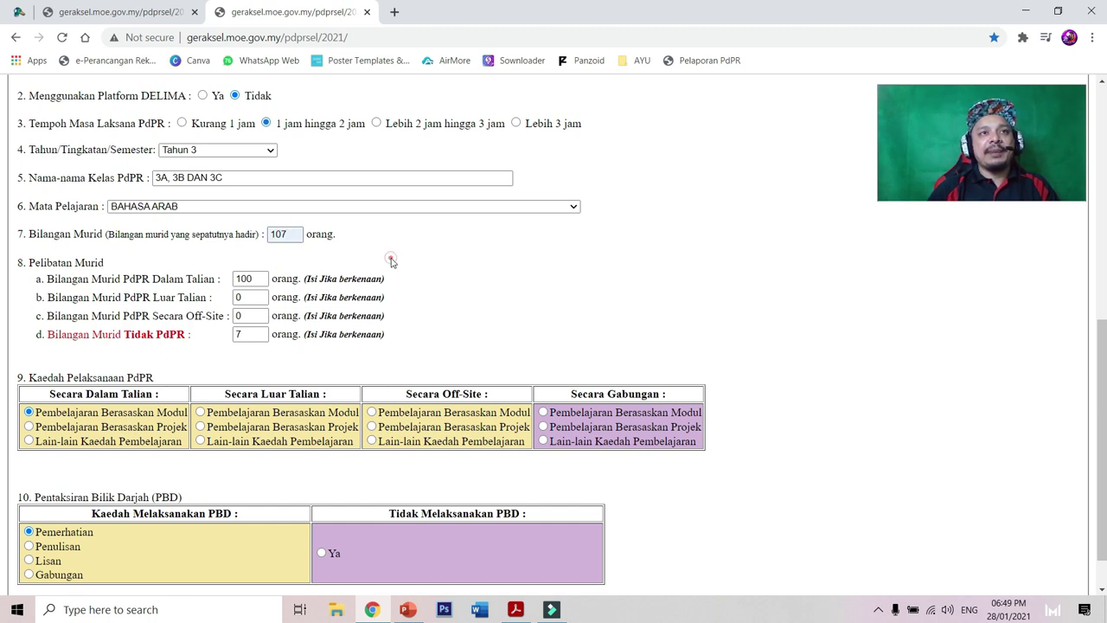
left_click(247, 298)
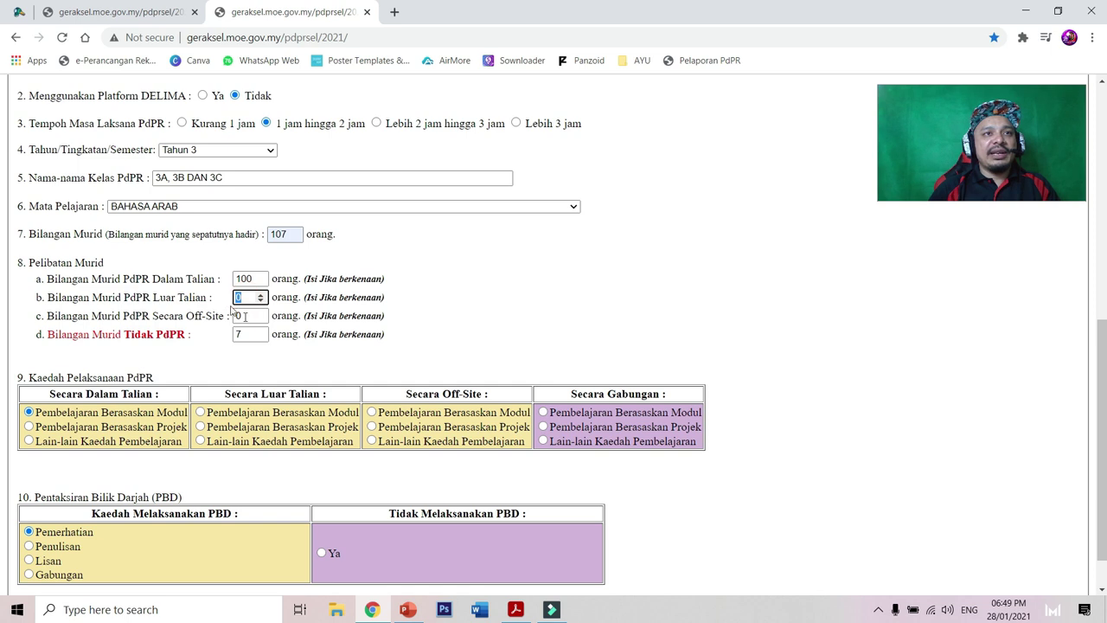
double_click(249, 316)
double_click(246, 295)
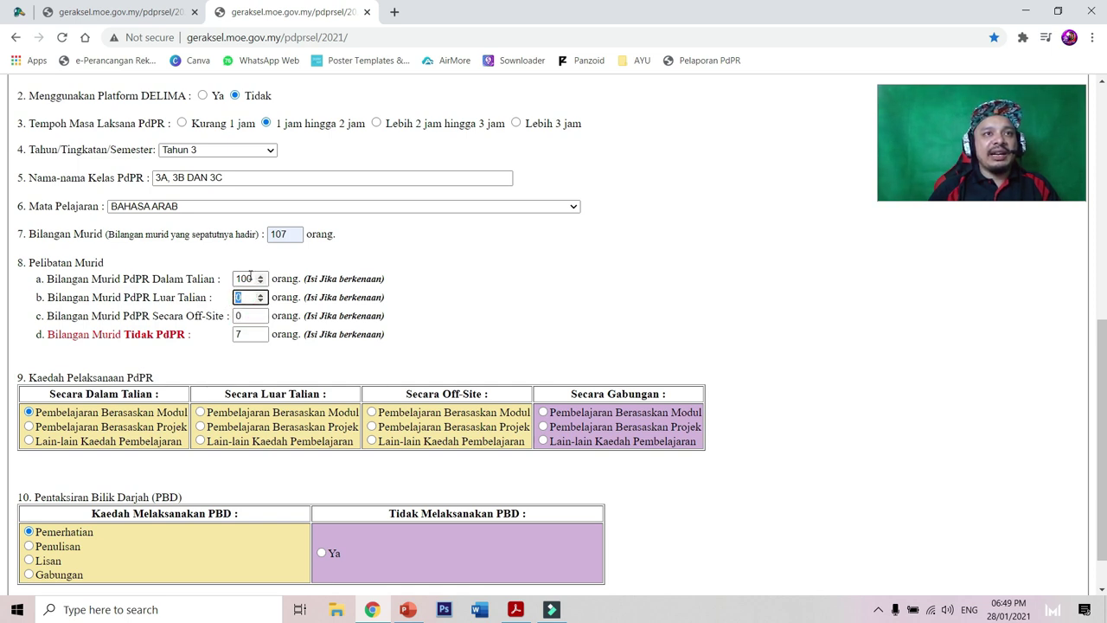
left_click(248, 296)
left_click(248, 317)
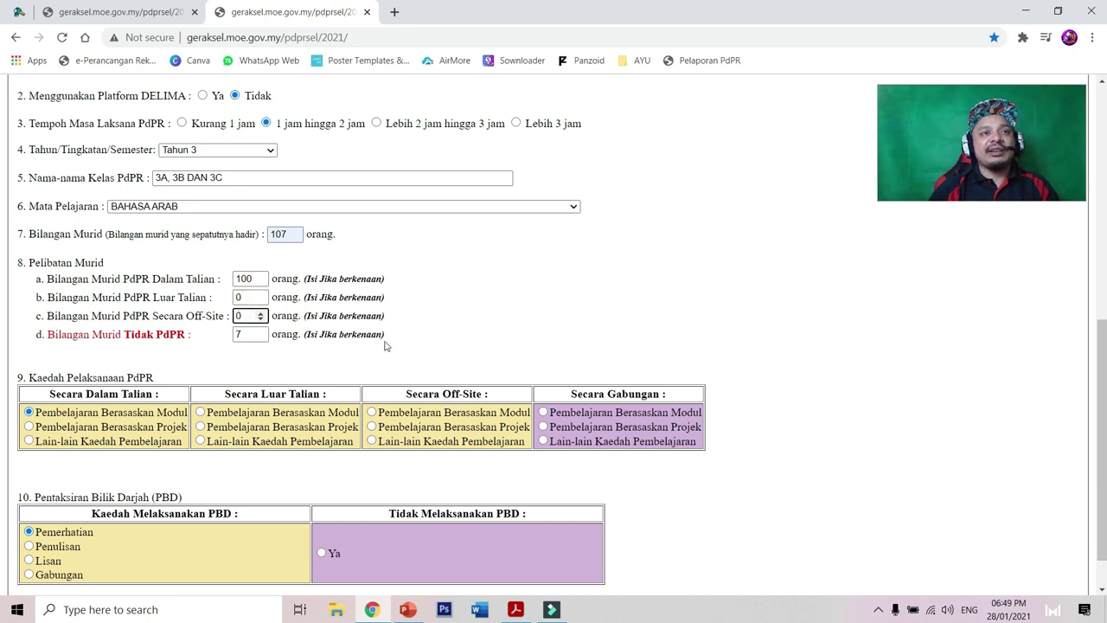
Keep Pembelajaran Berasaskan Modul under Secara Dalam Talian as the PdPR method, and set the PBD method to Gabungan
scroll(385, 345, "down", 1)
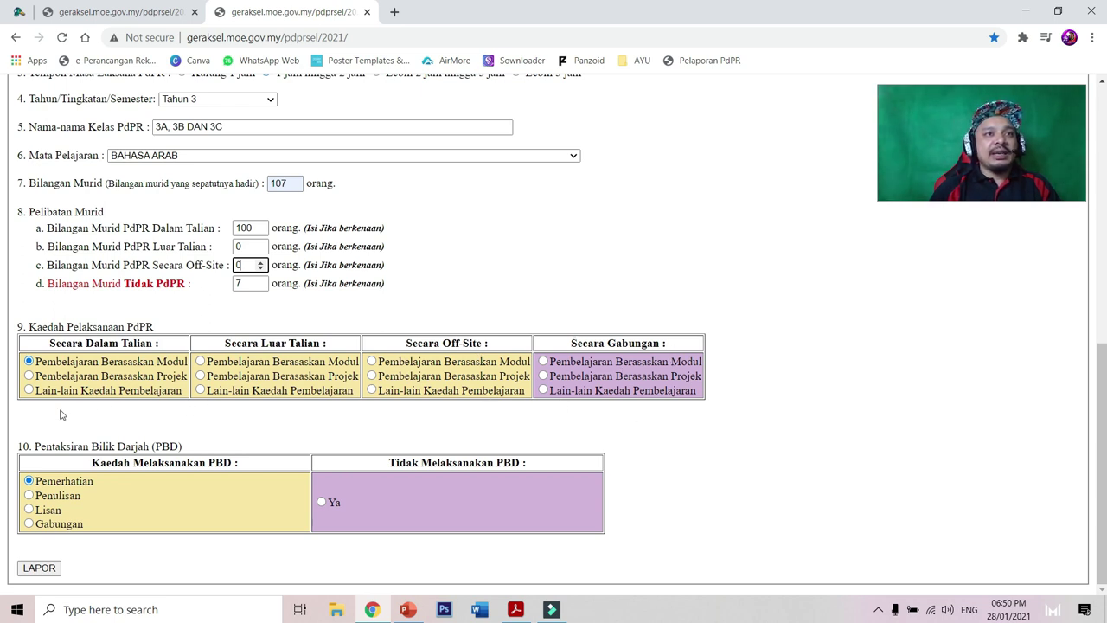
left_click(29, 361)
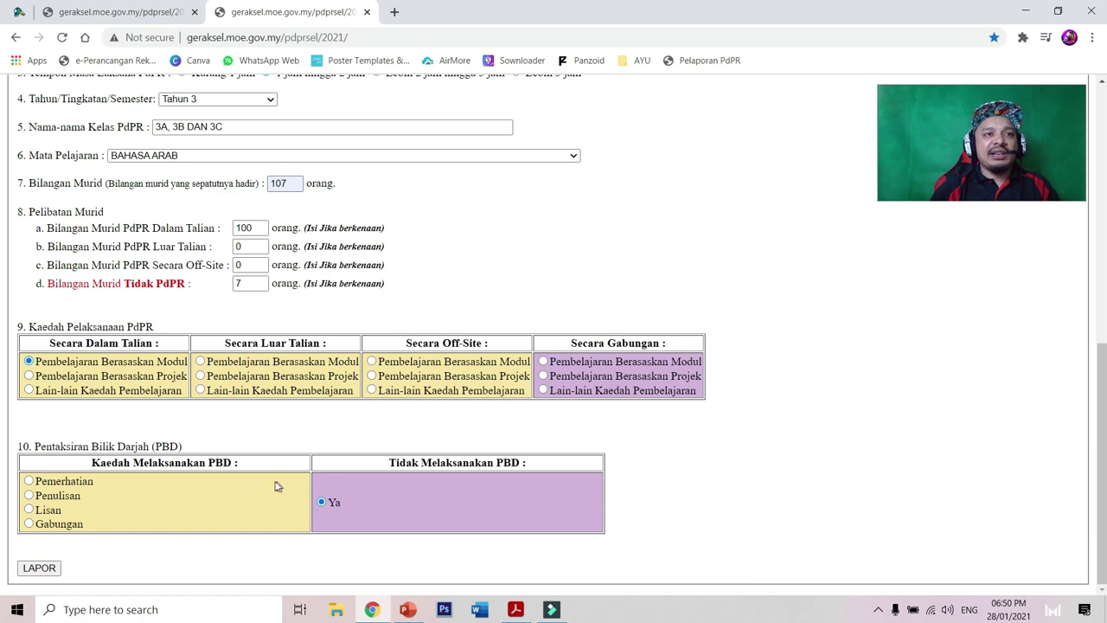
left_click(30, 482)
left_click(30, 496)
left_click(30, 509)
left_click(30, 525)
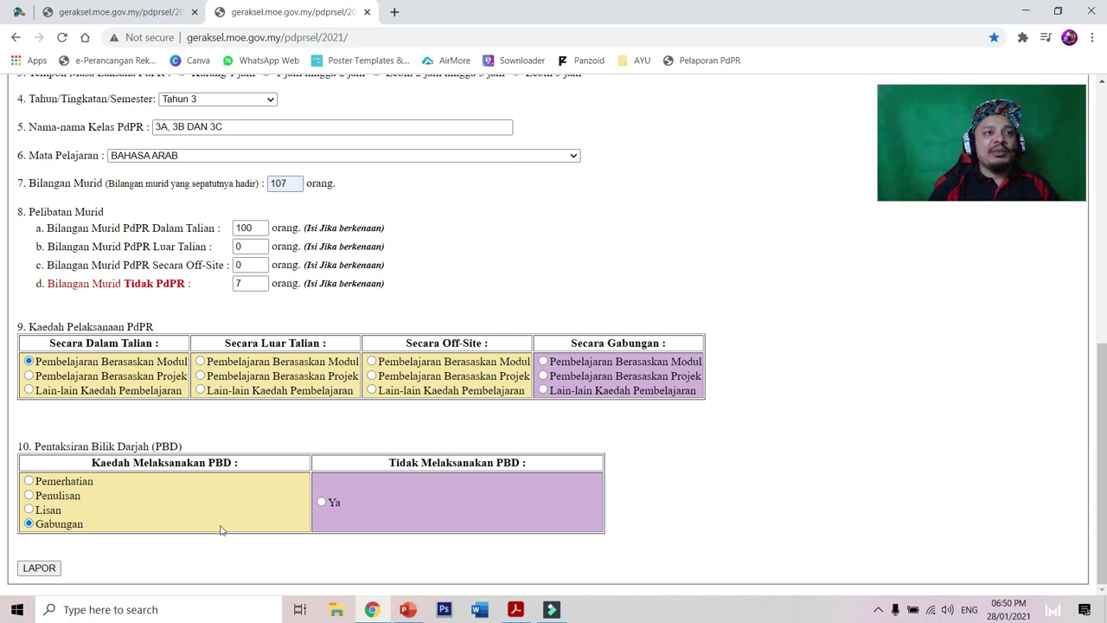
Submit the completed report, check the pupil attendance line in its summary, and save the report
left_click(51, 570)
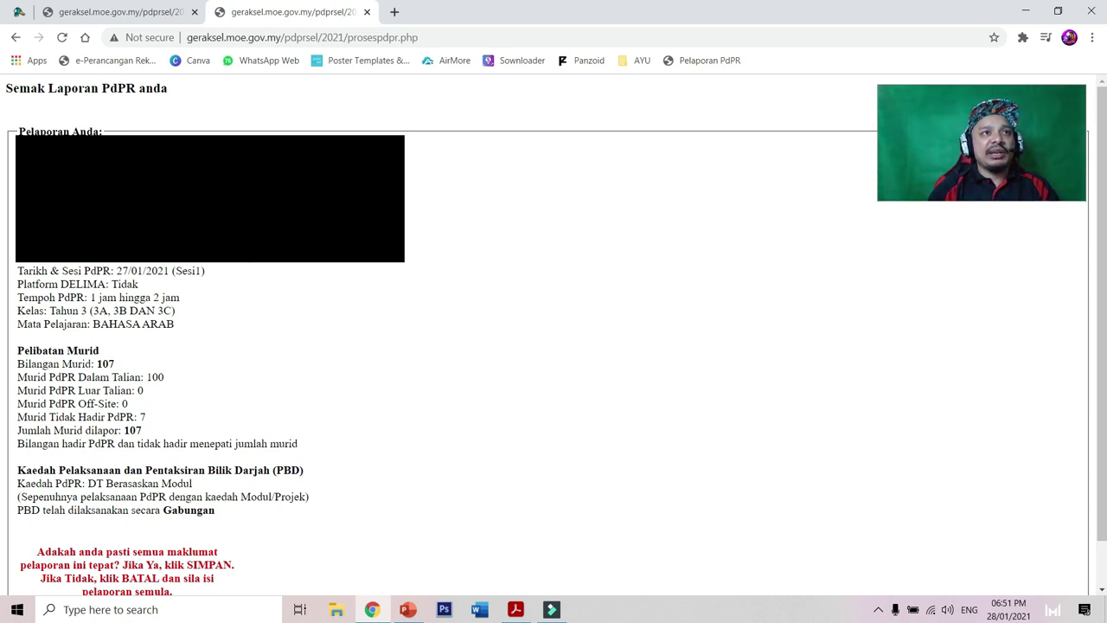
scroll(553, 346, "down", 1)
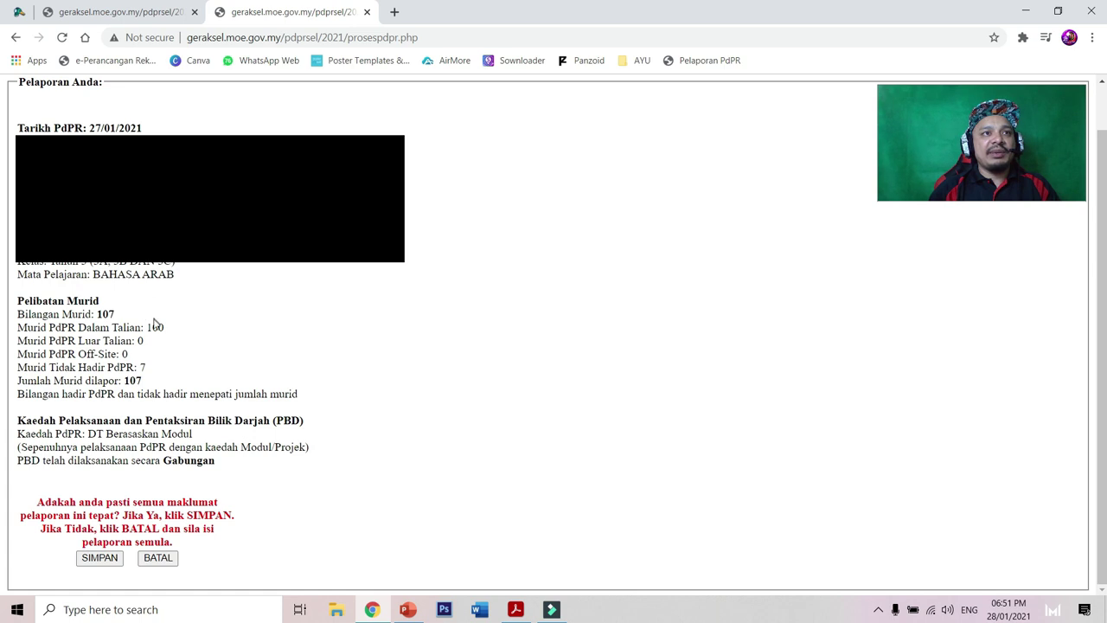
left_click(22, 391)
left_click_drag(22, 391, 304, 396)
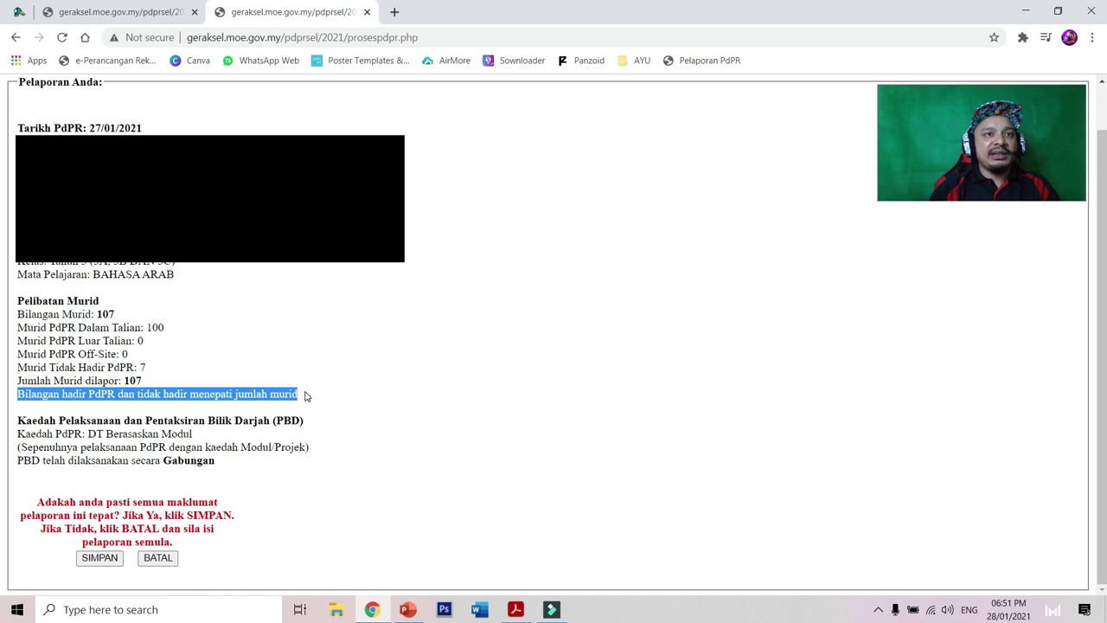
left_click(341, 405)
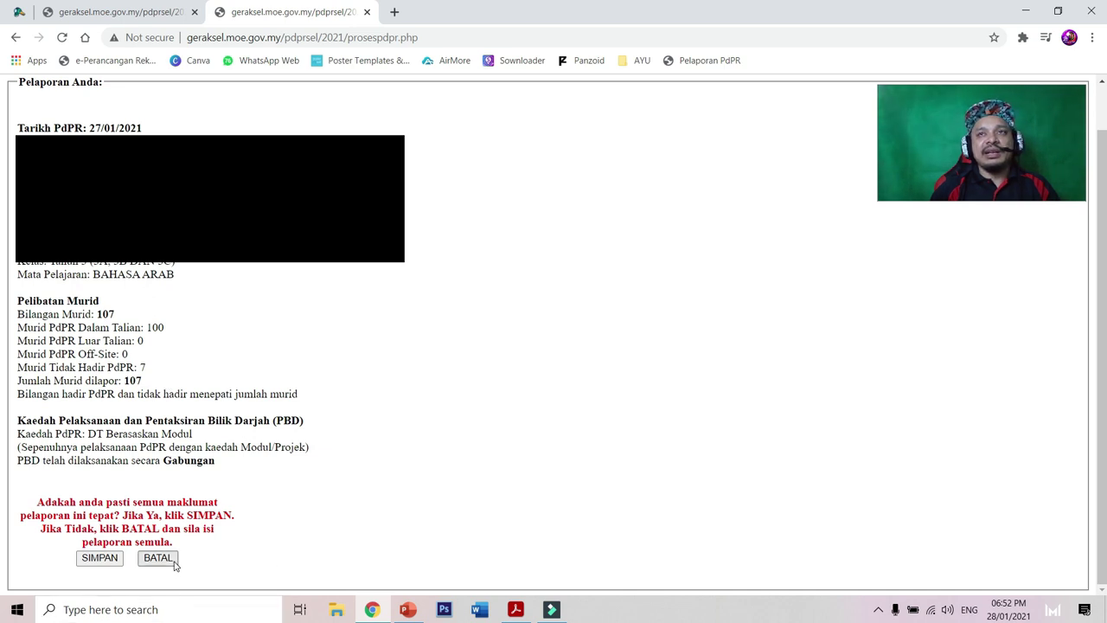
left_click(100, 562)
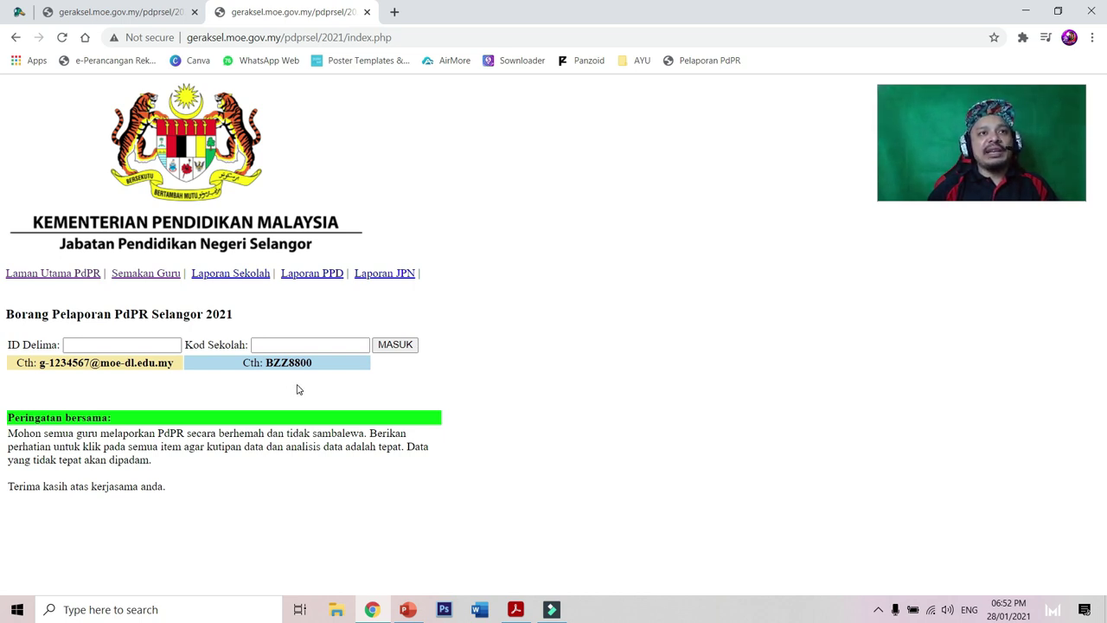
Open the Semakan Guru report lookup and enter the school code
left_click(157, 276)
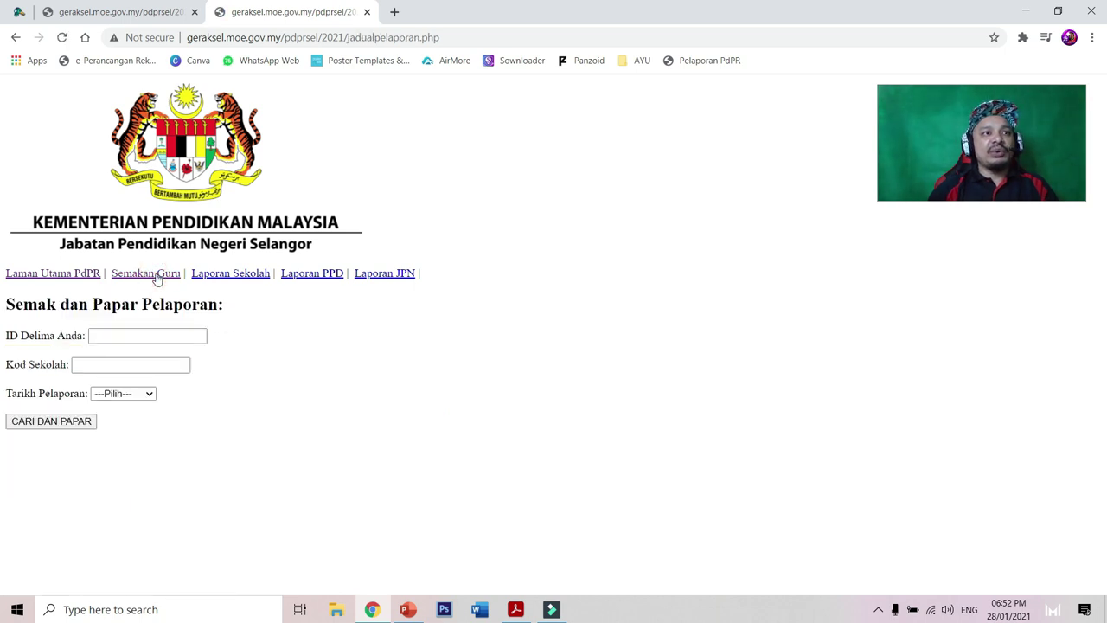
left_click(78, 365)
type("B")
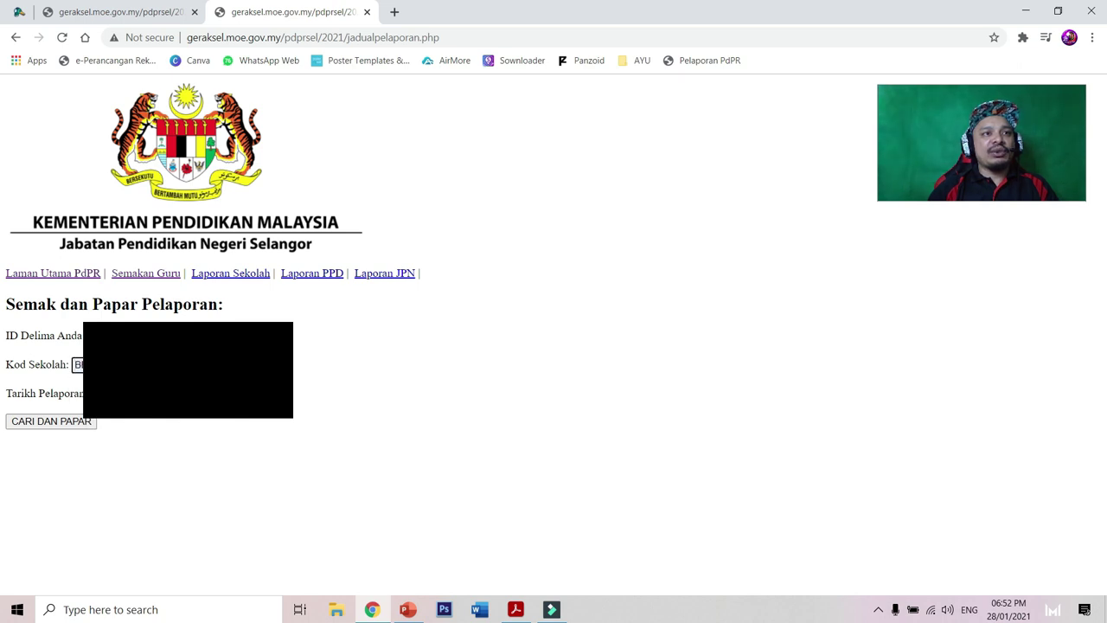